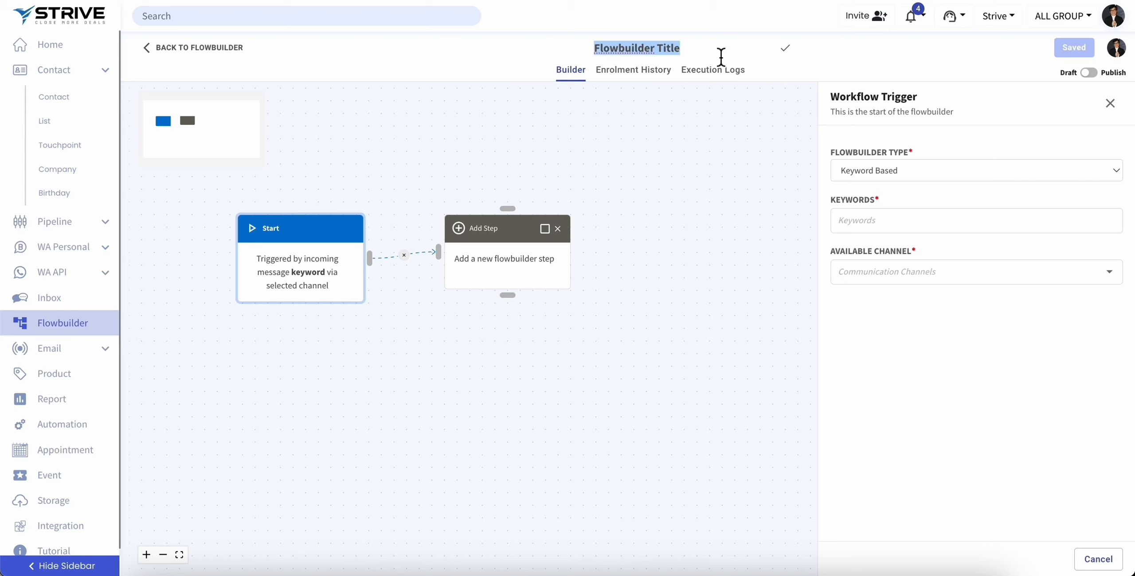
Rename the flow as "Update Contact Info" and confirm the title
{"action": "type", "text": "Update Contact Info"}
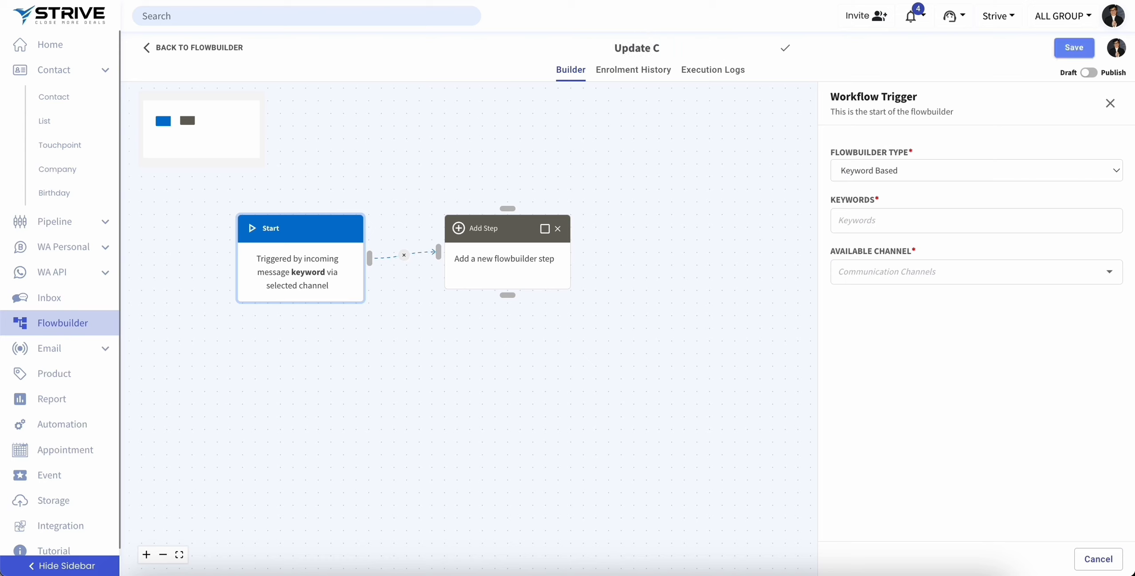
{"action": "left_click", "coordinate": [786, 49]}
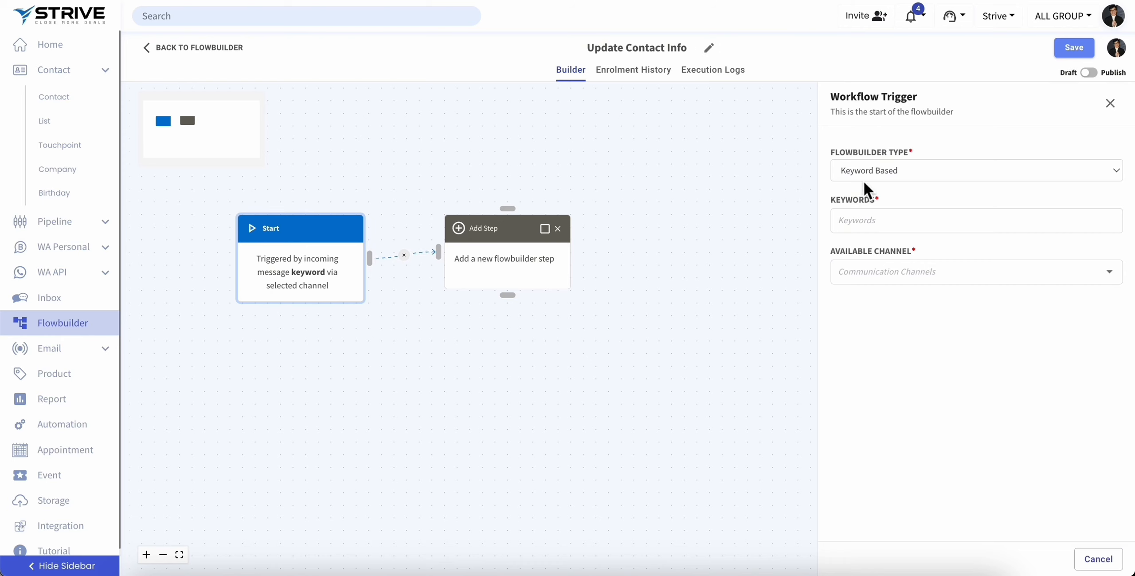
Add the trigger keyword "Update My Info" to the keyword-based trigger and choose a WA Personal number as its channel
{"action": "left_click", "coordinate": [872, 229]}
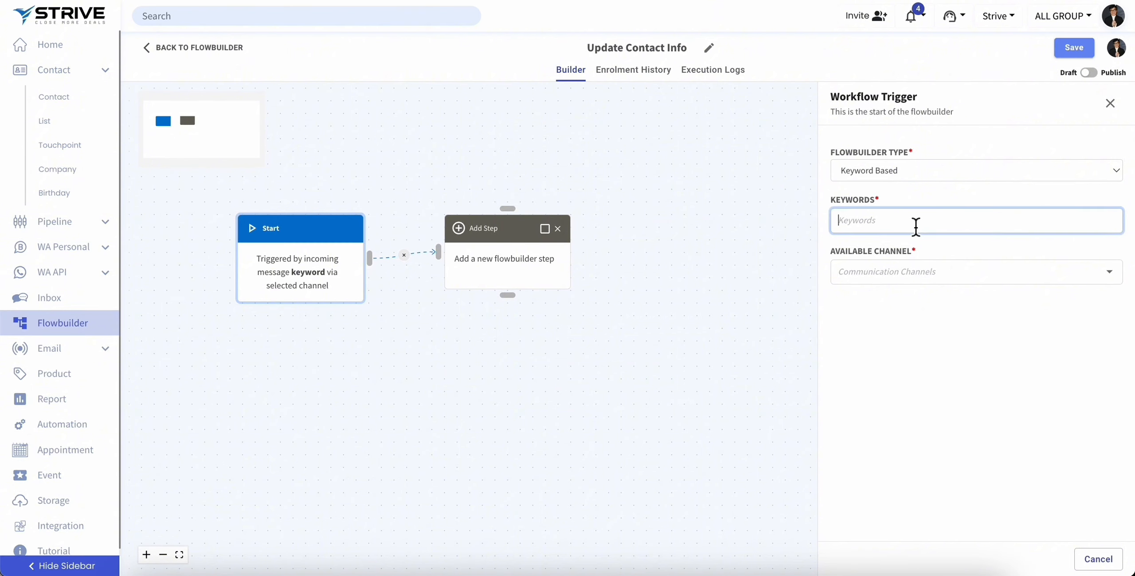
{"action": "type", "text": "Update My Info"}
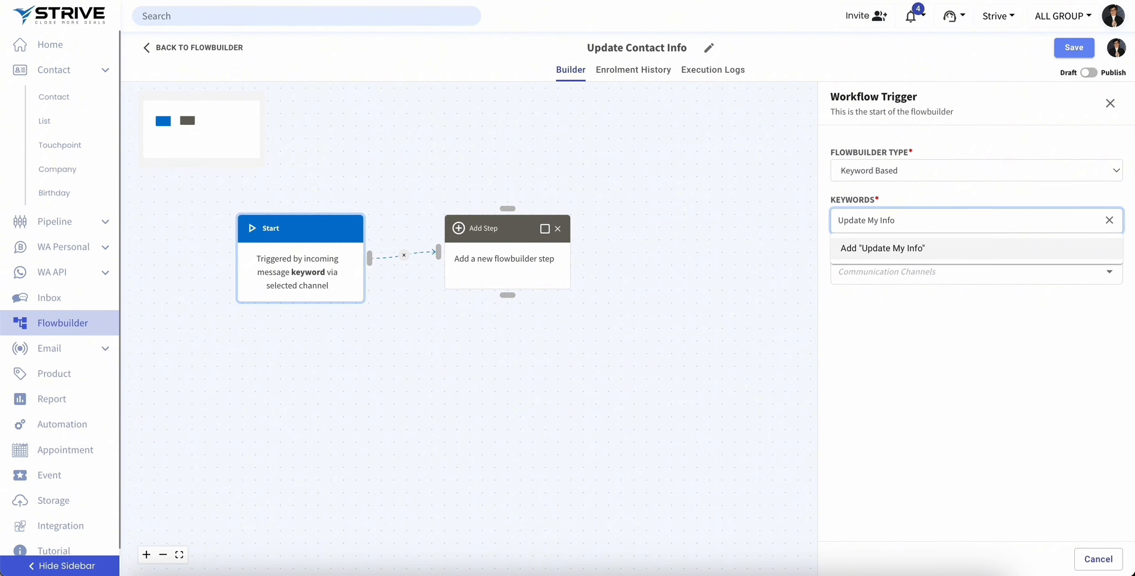
{"action": "left_click", "coordinate": [872, 257]}
{"action": "left_click", "coordinate": [943, 273]}
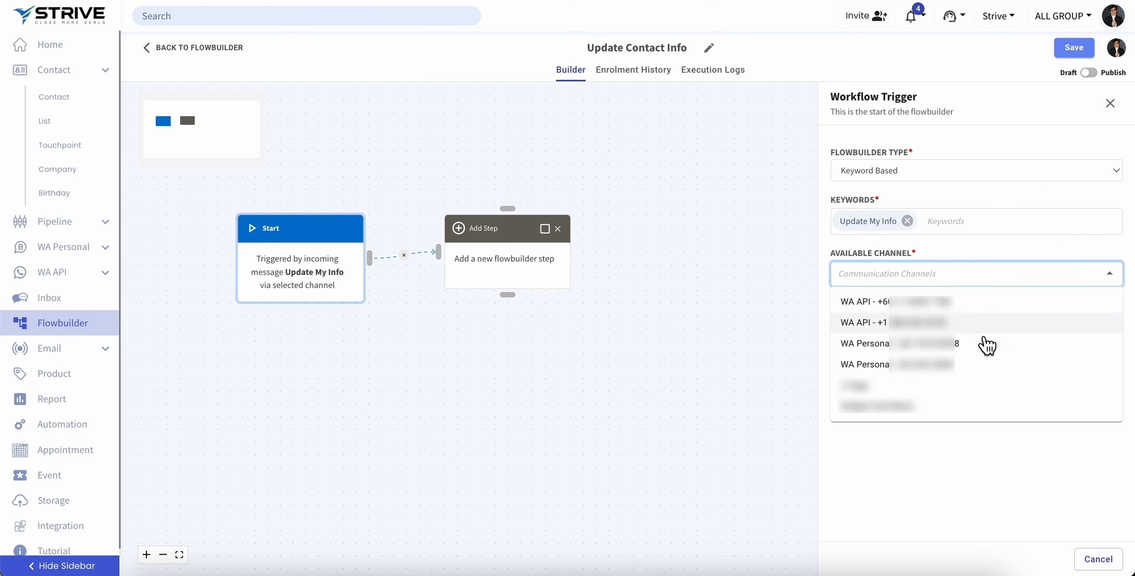
{"action": "left_click", "coordinate": [1000, 351]}
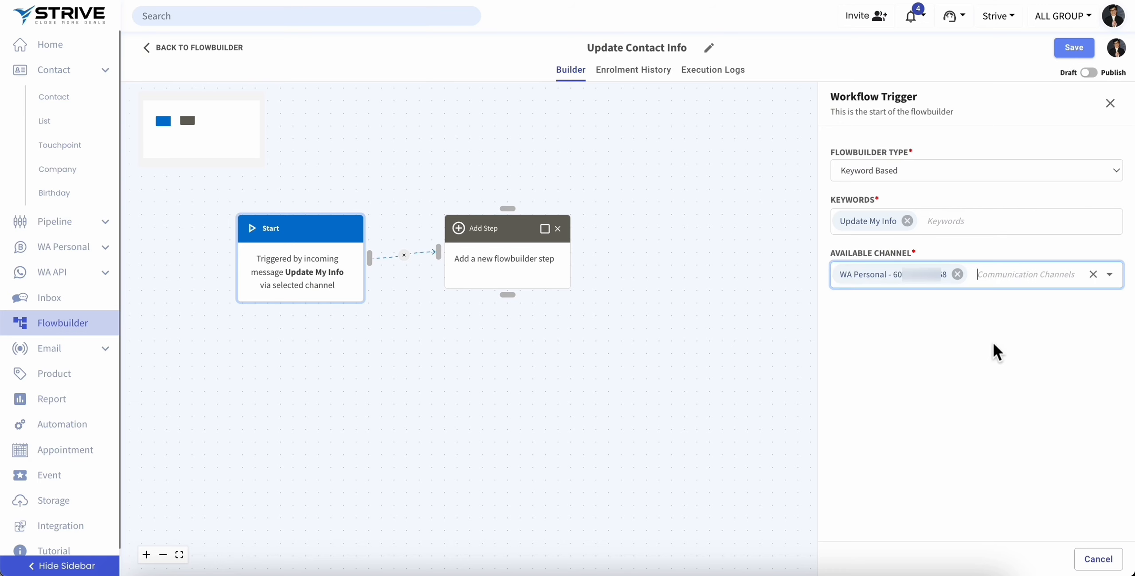
Make the step after Start a Text message greeting {{default_name}} and announcing a message about which field to update, and save it
{"action": "left_click", "coordinate": [525, 253]}
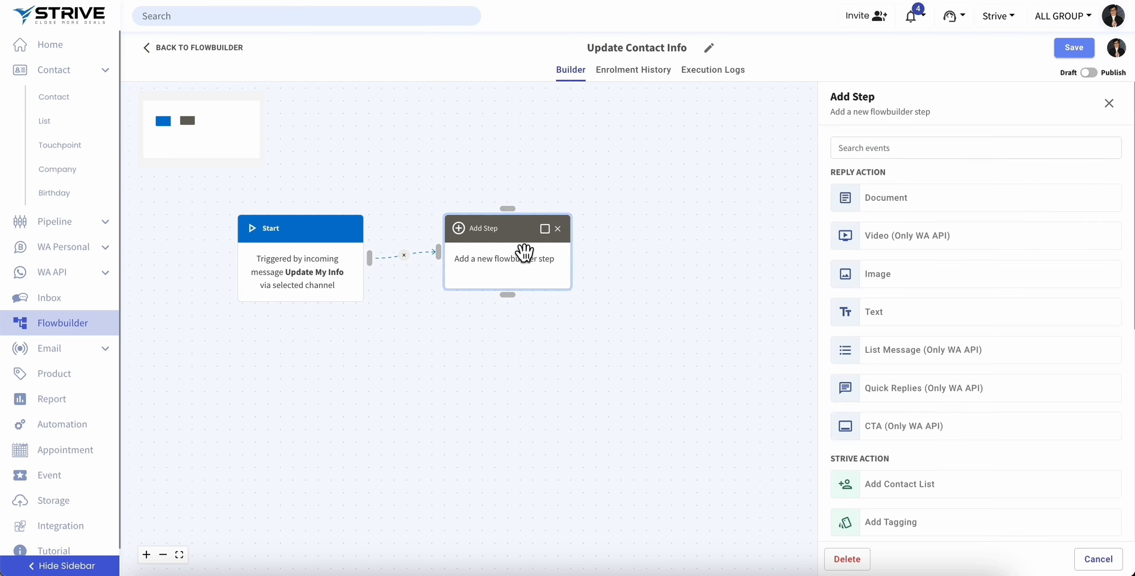
{"action": "left_click", "coordinate": [915, 320]}
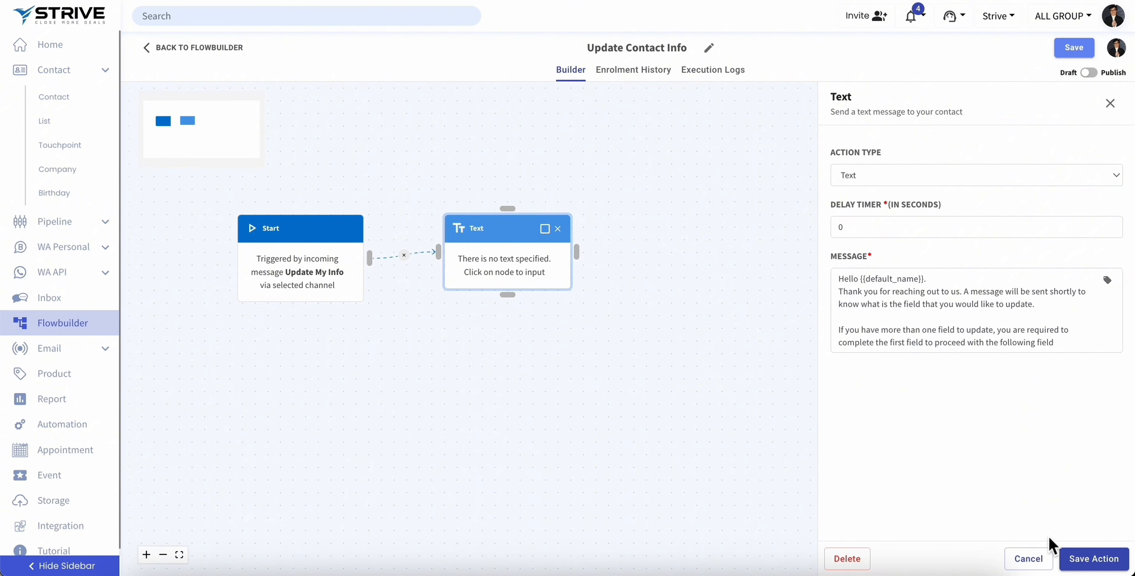
{"action": "left_click", "coordinate": [1105, 566]}
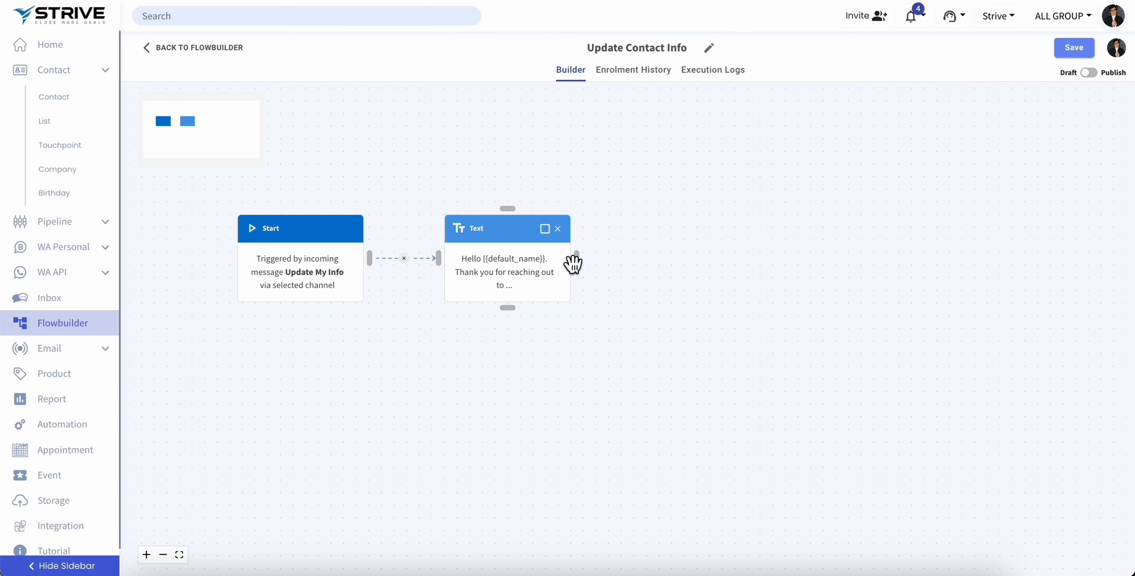
Add a second Text step offering replies *1* to *5* to update first name, last name, phone number, email or address, and save it
{"action": "left_click_drag", "start_coordinate": [577, 257], "coordinate": [661, 261]}
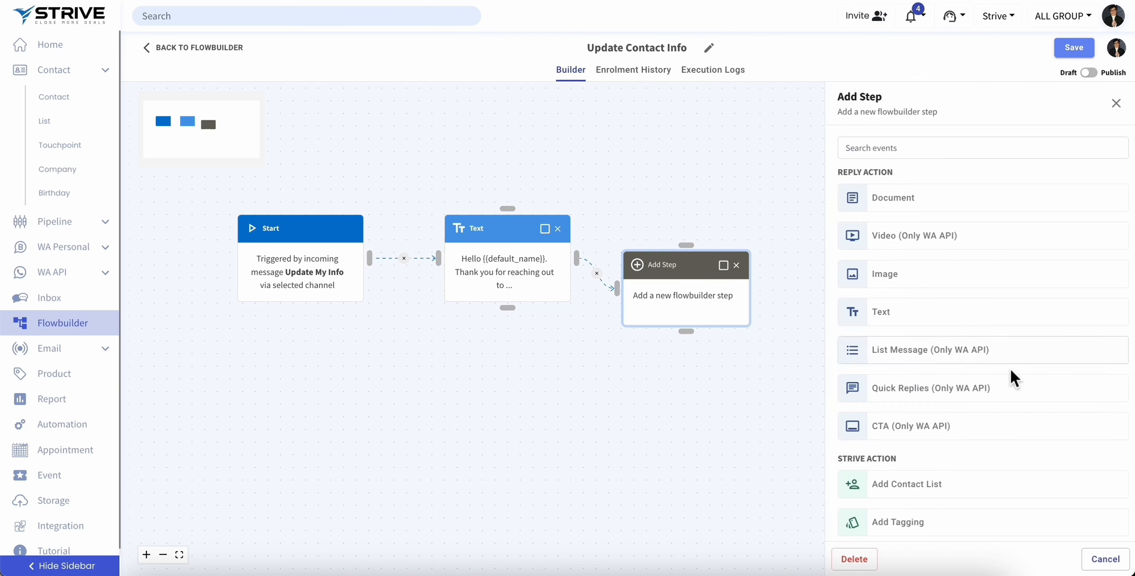
{"action": "left_click", "coordinate": [877, 311]}
{"action": "left_click", "coordinate": [1001, 337]}
{"action": "type", "text": "Reply *1* to update first name Reply *2* to update last name Reply *3* to update phone number Reply *4* to update email Reply *5* to update address"}
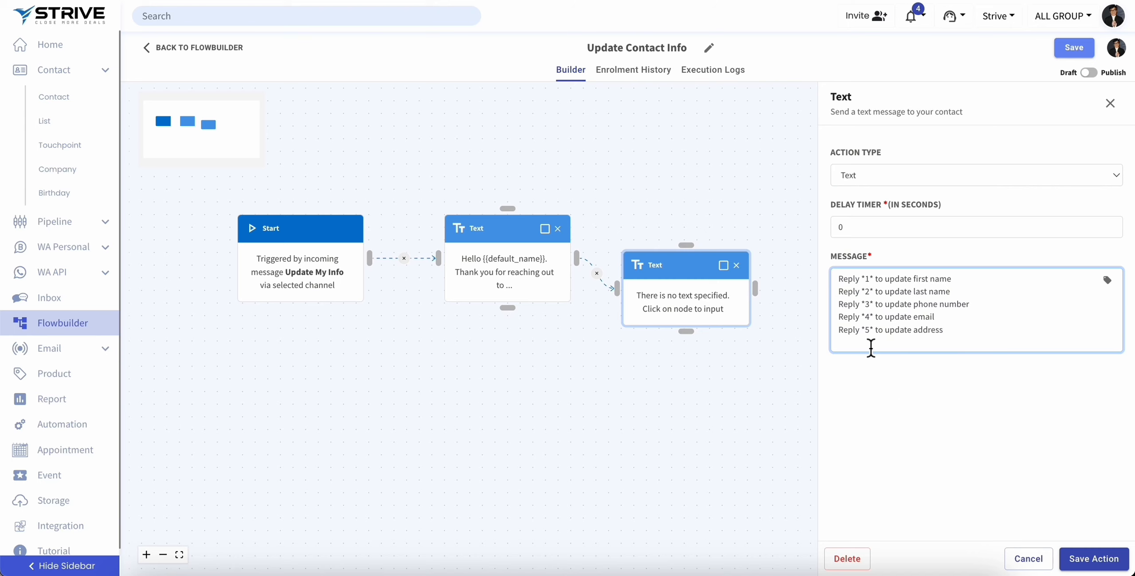
{"action": "left_click", "coordinate": [1095, 558]}
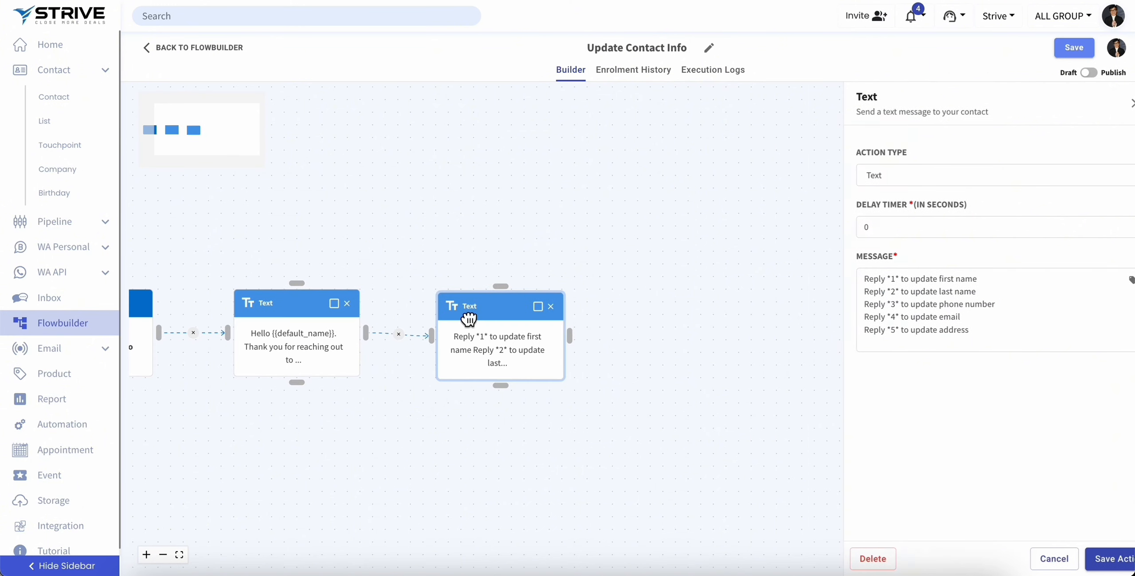
Add a Wait For Reply step after the reply-options message and set its session length to 60 minutes
{"action": "left_click_drag", "start_coordinate": [571, 331], "coordinate": [656, 330]}
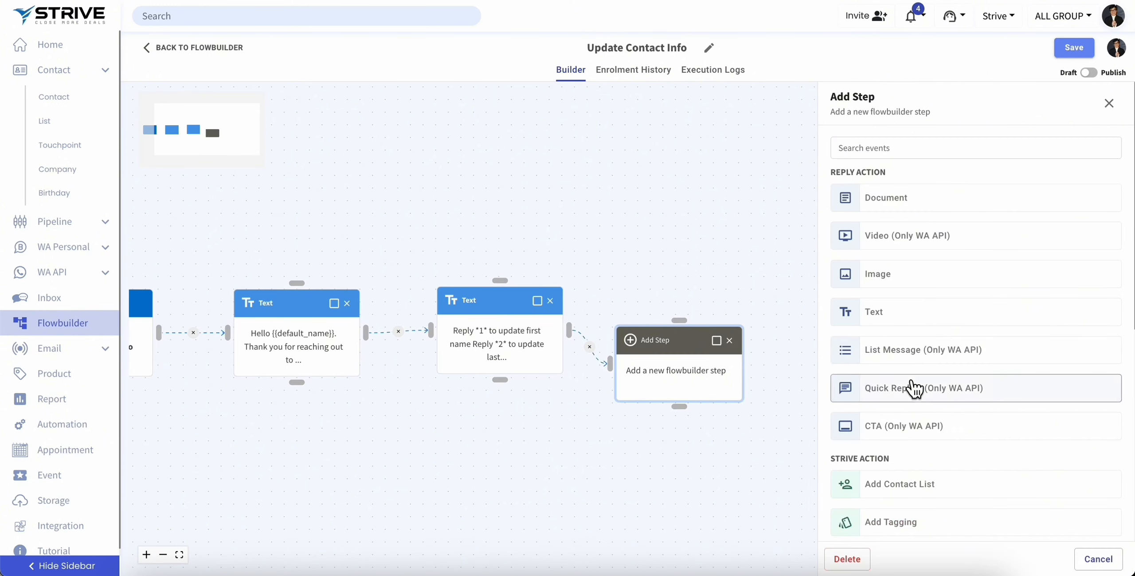
{"action": "scroll", "coordinate": [914, 387], "scroll_direction": "down", "scroll_amount": 10}
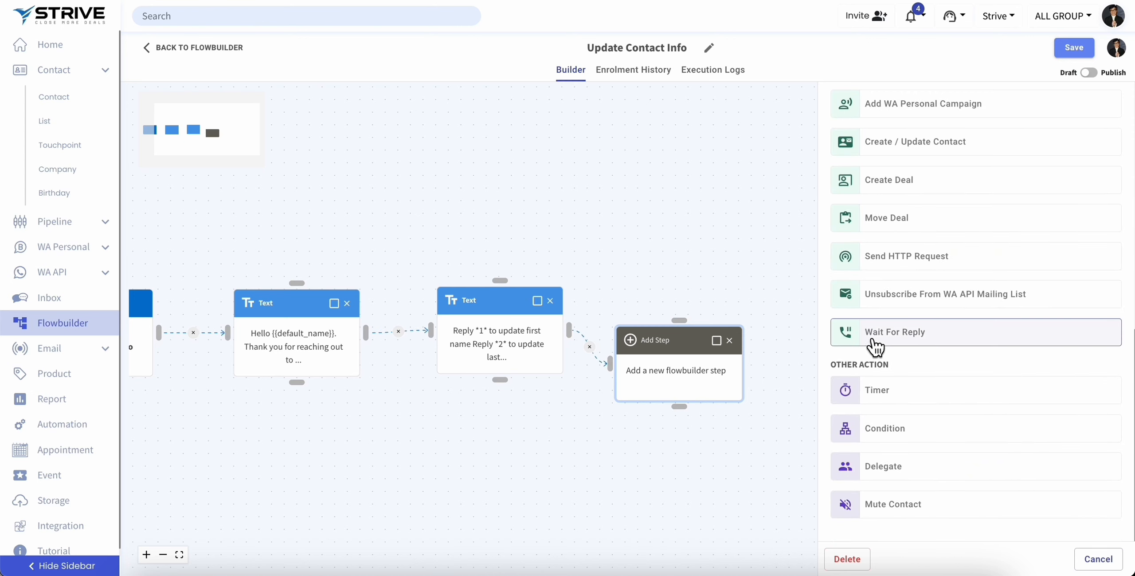
{"action": "left_click", "coordinate": [912, 344]}
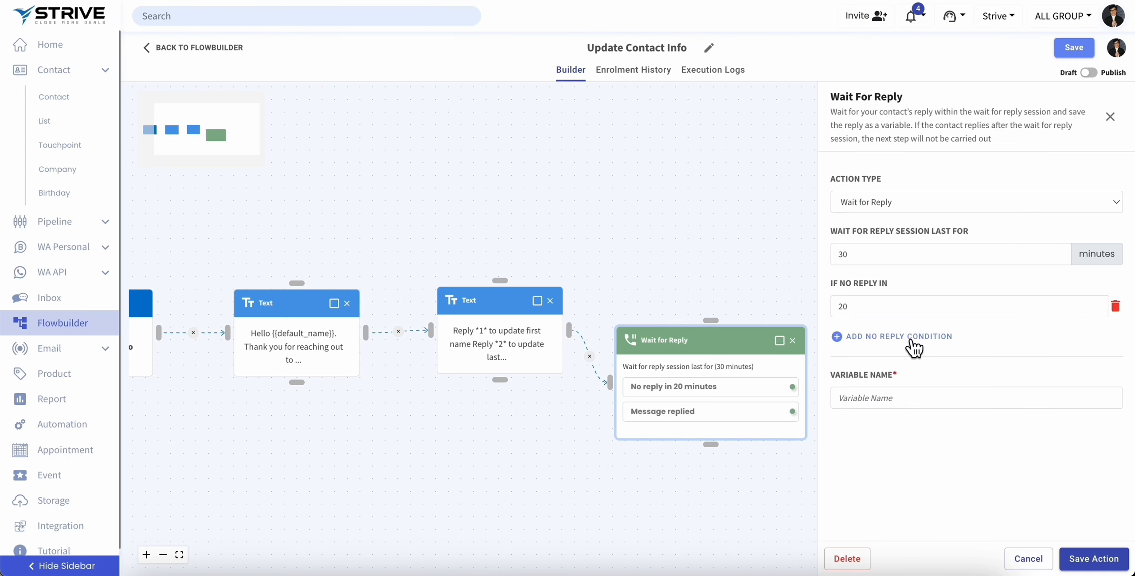
{"action": "left_click", "coordinate": [885, 258]}
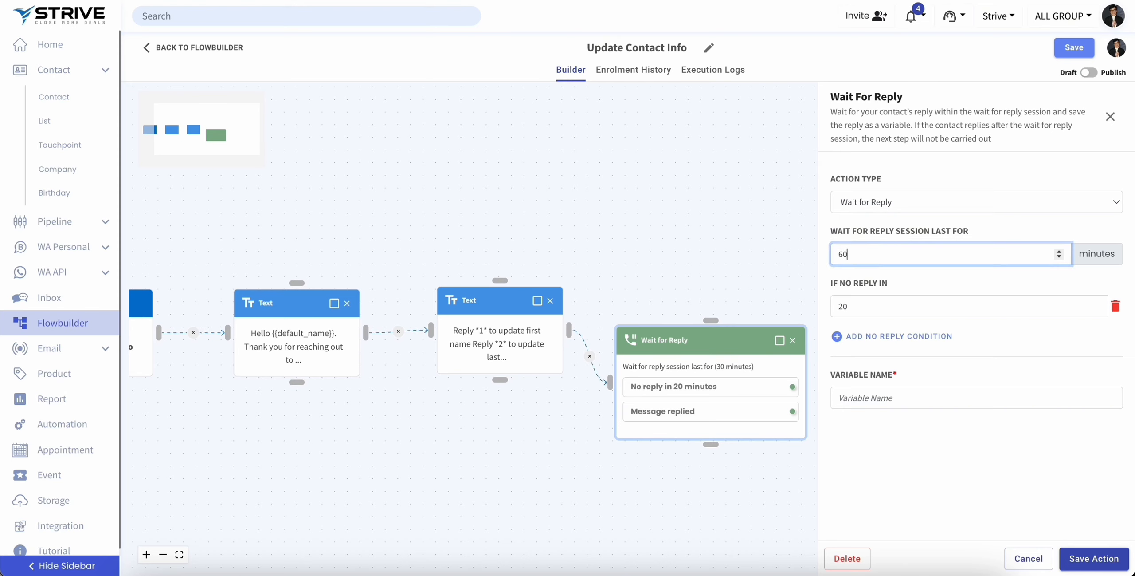
Remove the 20-minute no-reply condition, name the reply variable update_field, and save the Wait For Reply action
{"action": "left_click", "coordinate": [882, 314]}
{"action": "left_click", "coordinate": [882, 326]}
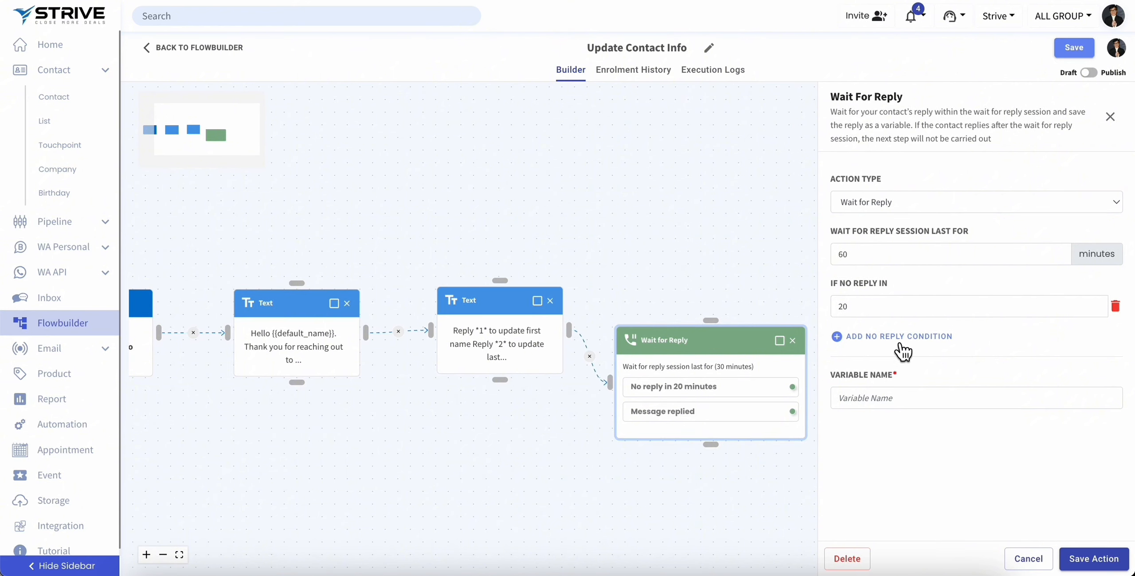
{"action": "left_click", "coordinate": [1117, 307]}
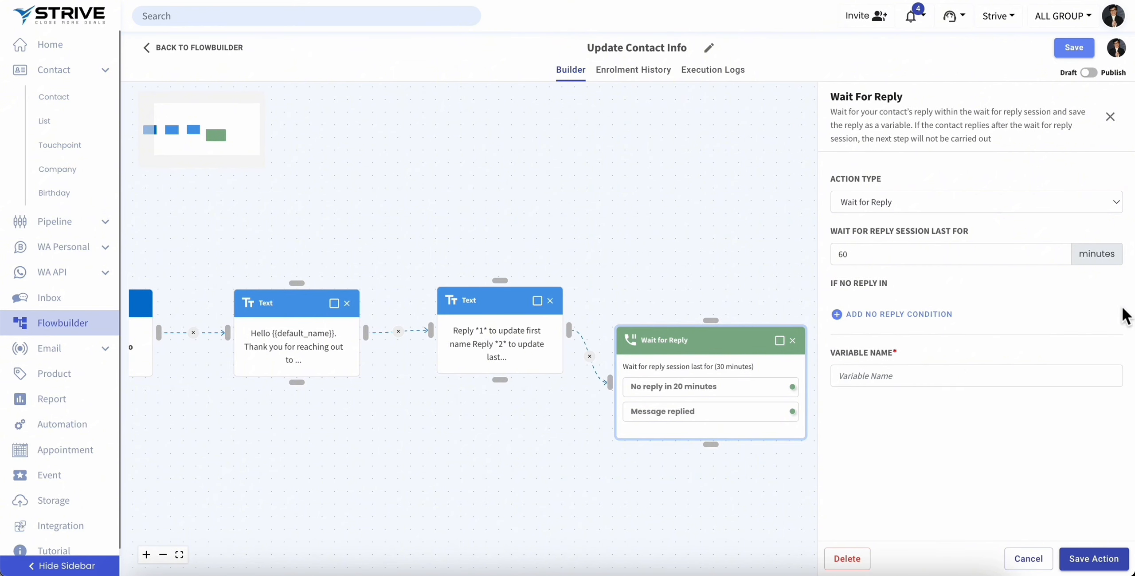
{"action": "left_click", "coordinate": [941, 379]}
{"action": "type", "text": "update_field"}
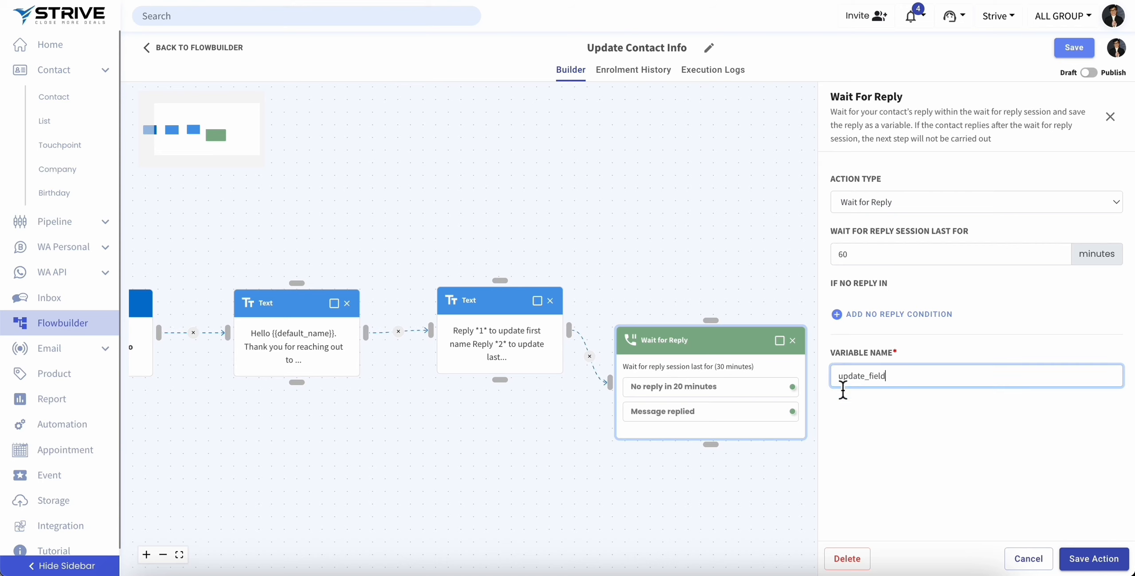
{"action": "left_click", "coordinate": [1092, 558]}
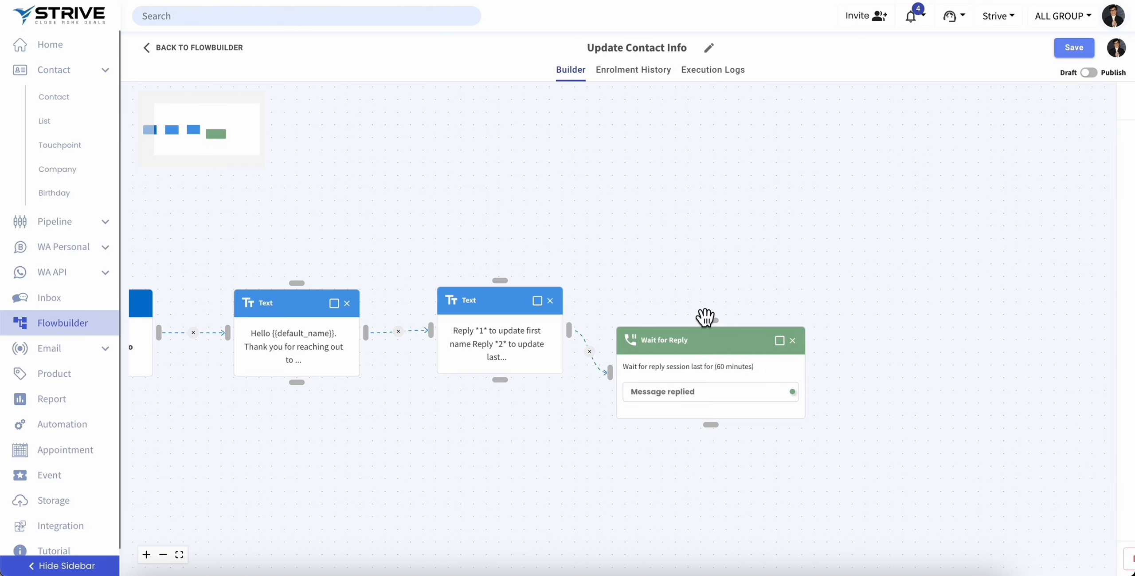
Add a Condition step from the "Message replied" branch and give it five empty conditions
{"action": "left_click_drag", "start_coordinate": [617, 400], "coordinate": [721, 370]}
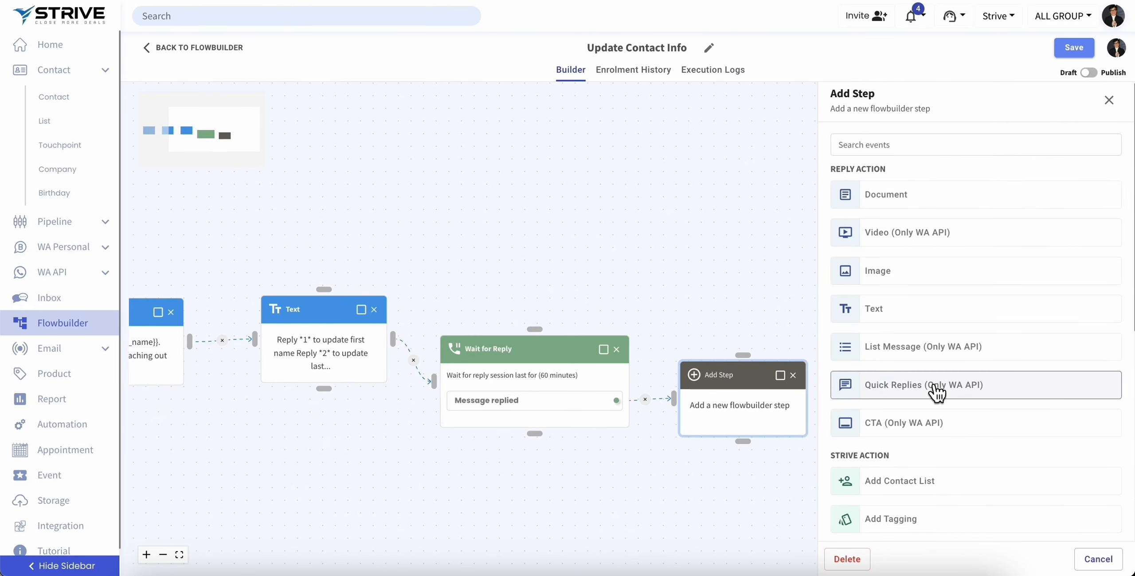
{"action": "scroll", "coordinate": [936, 355], "scroll_direction": "down", "scroll_amount": 5}
{"action": "left_click", "coordinate": [901, 426]}
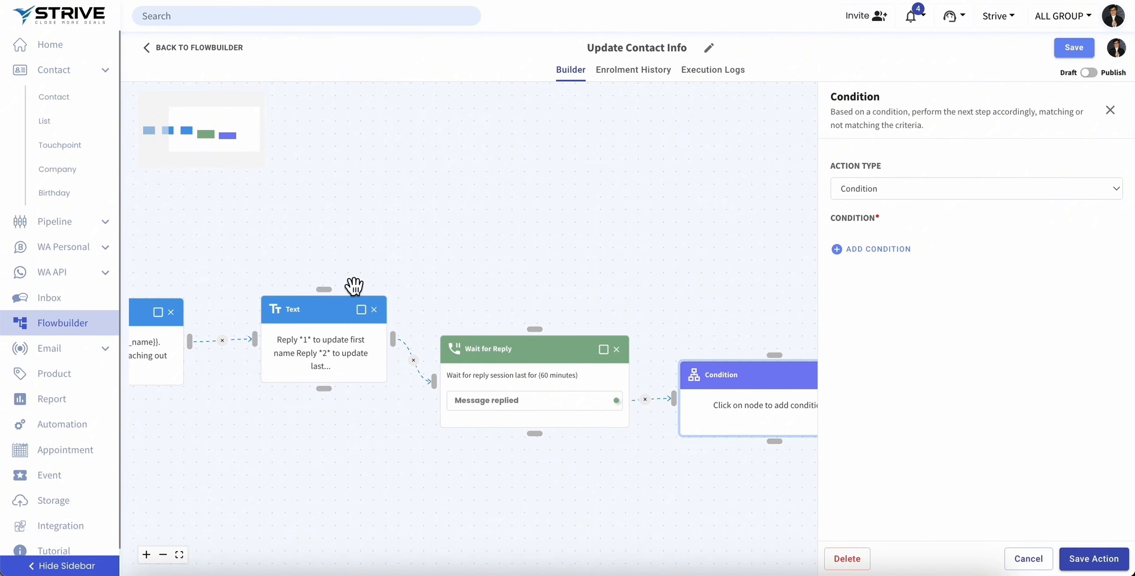
{"action": "left_click", "coordinate": [882, 257]}
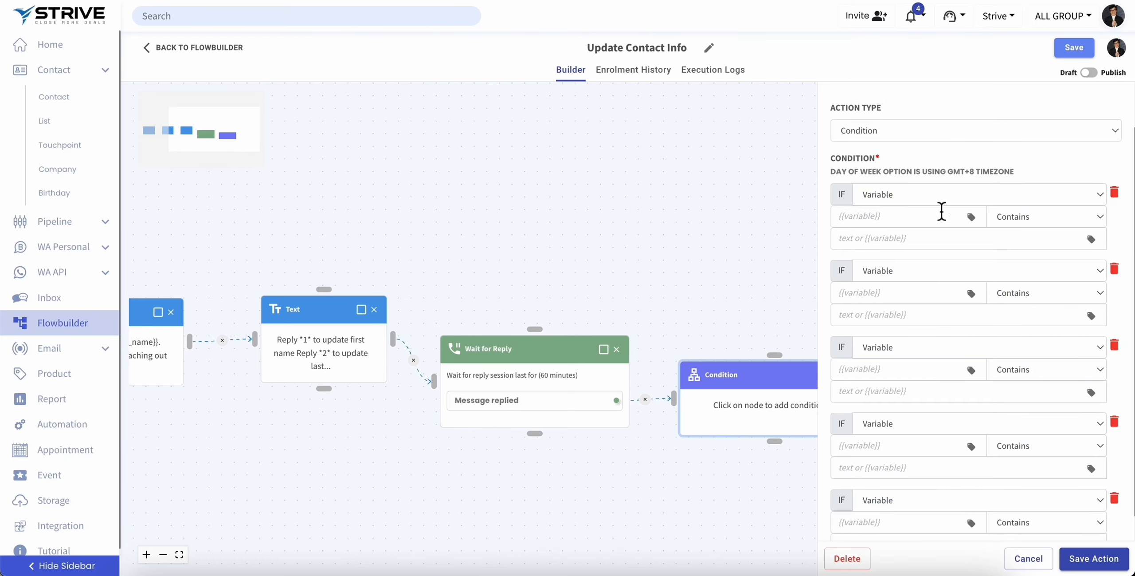
Set the first condition to check whether the update_field variable equals 1
{"action": "left_click", "coordinate": [971, 216]}
{"action": "left_click", "coordinate": [892, 346]}
{"action": "left_click", "coordinate": [1047, 216]}
{"action": "left_click", "coordinate": [1051, 234]}
{"action": "left_click", "coordinate": [955, 240]}
{"action": "type", "text": "1"}
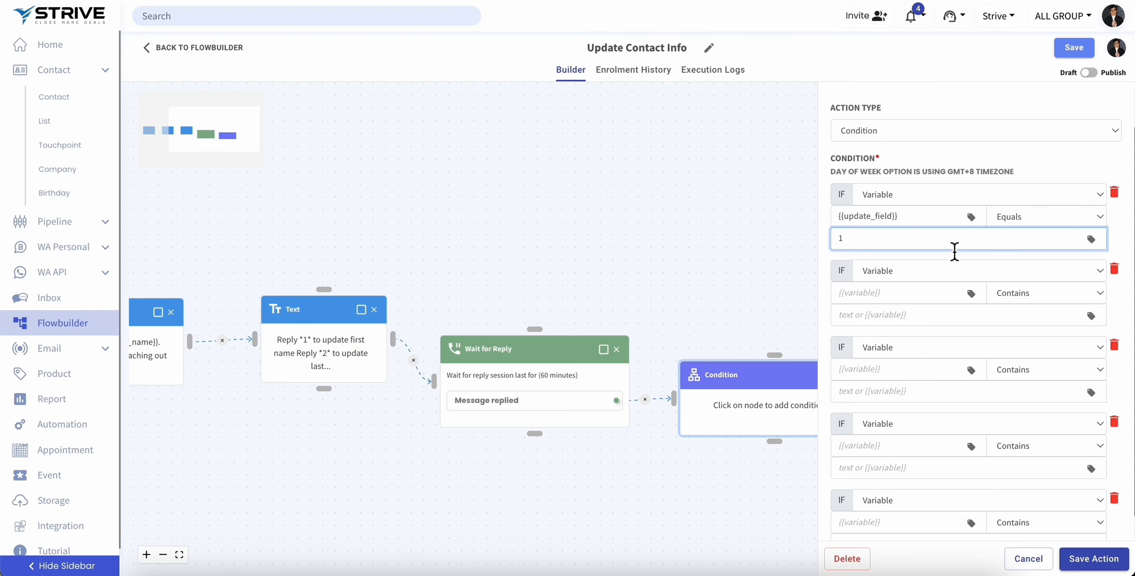
Fill in the second condition with the update_field variable and the value 2
{"action": "left_click", "coordinate": [971, 293]}
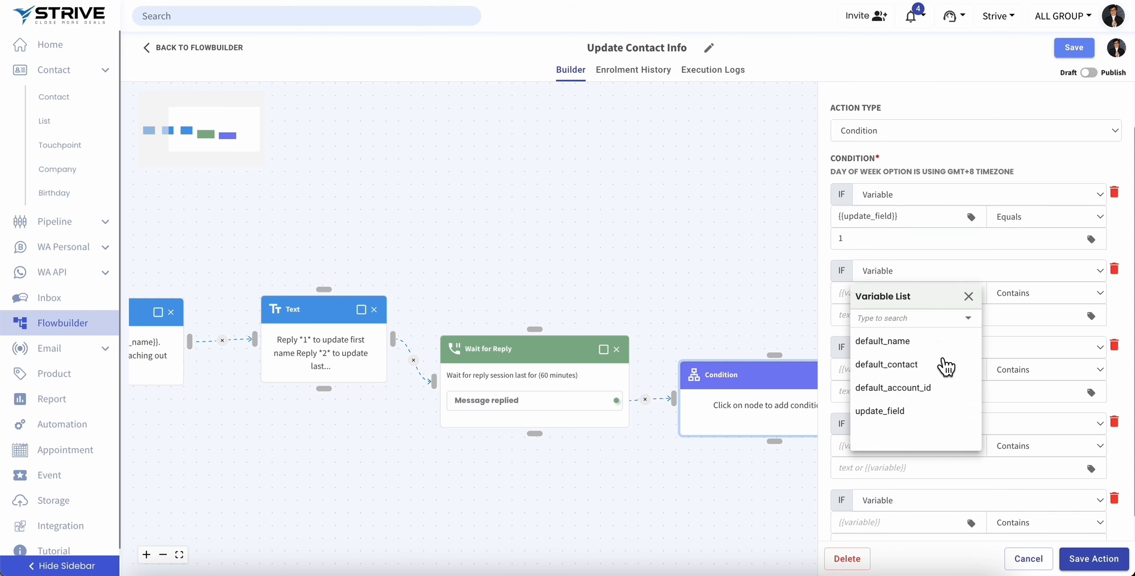
{"action": "left_click", "coordinate": [930, 411]}
{"action": "left_click", "coordinate": [1037, 293]}
{"action": "left_click", "coordinate": [1020, 312]}
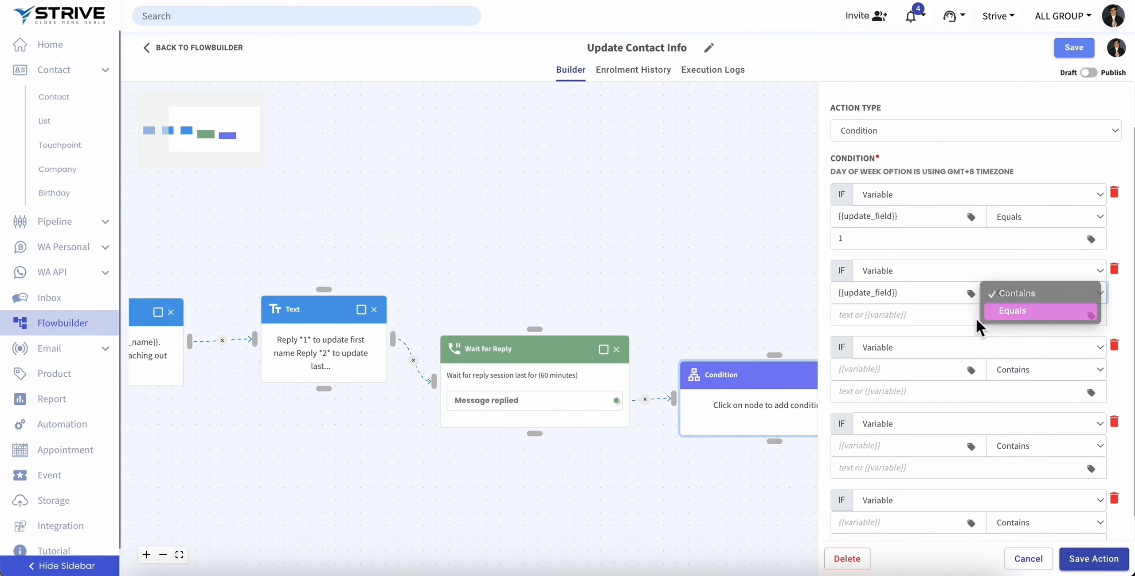
{"action": "left_click", "coordinate": [924, 324]}
{"action": "type", "text": "2"}
Switch the second condition to Equals, set the remaining update_field conditions to equals 3, equals 4 and contains 5, and save the action
{"action": "scroll", "coordinate": [907, 362], "scroll_direction": "down", "scroll_amount": 2}
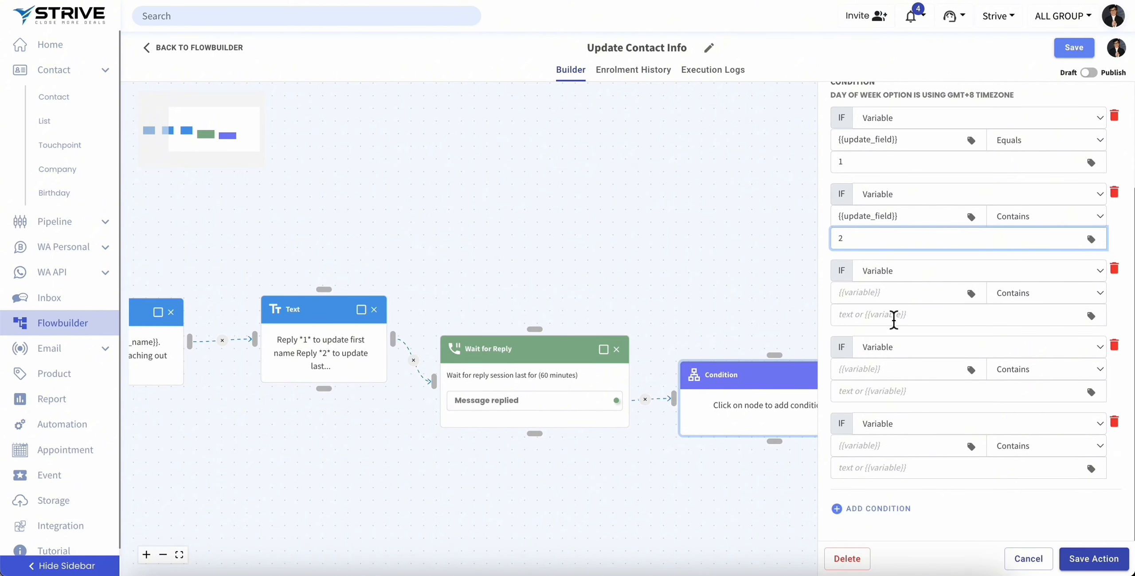
{"action": "left_click", "coordinate": [889, 288]}
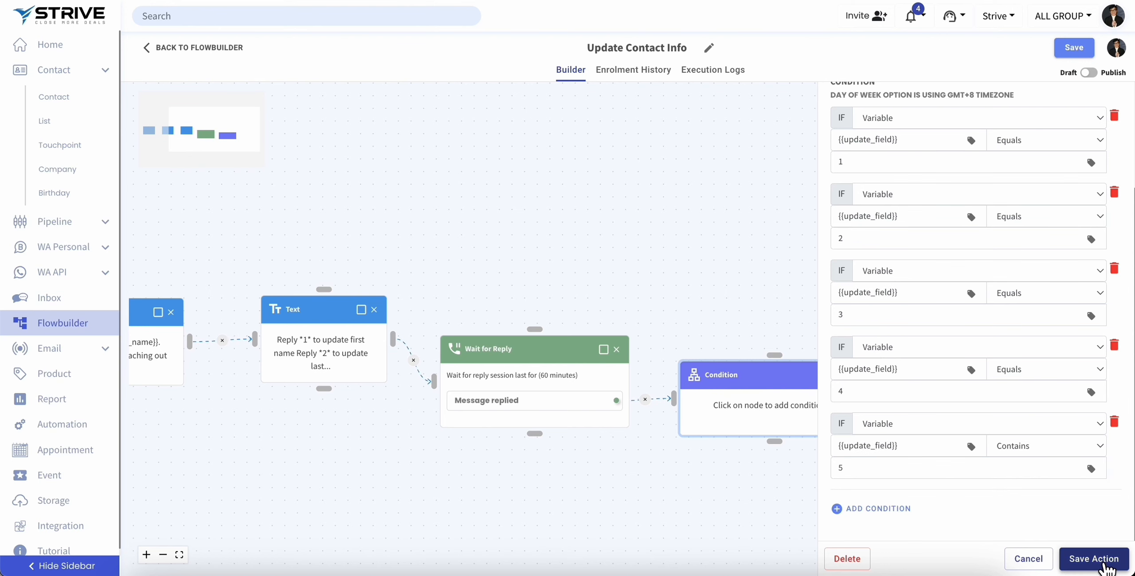
{"action": "left_click", "coordinate": [1094, 558]}
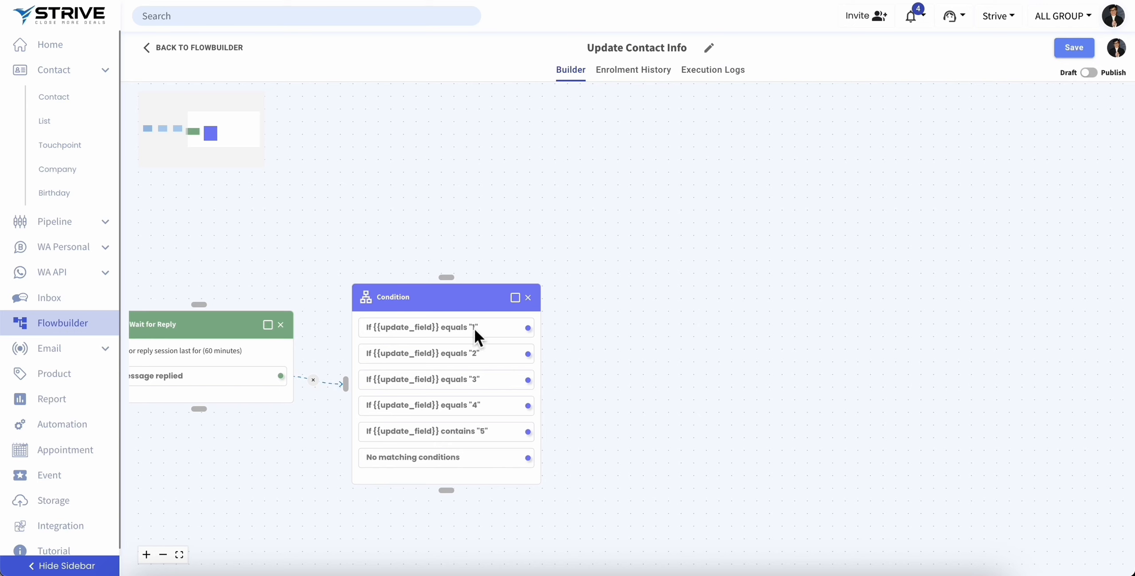
Add a Text step to the equals "1" branch reading "Please enter the first name that you want to update to" and save it
{"action": "left_click_drag", "start_coordinate": [531, 329], "coordinate": [609, 246]}
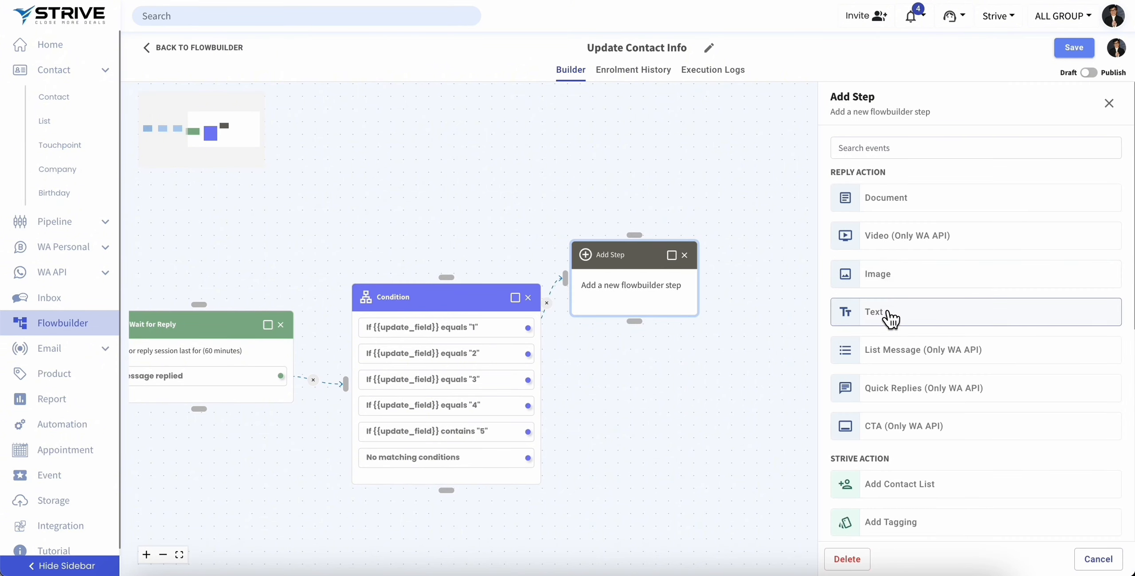
{"action": "left_click", "coordinate": [887, 314]}
{"action": "type", "text": "Please enter the first name that you want to update to"}
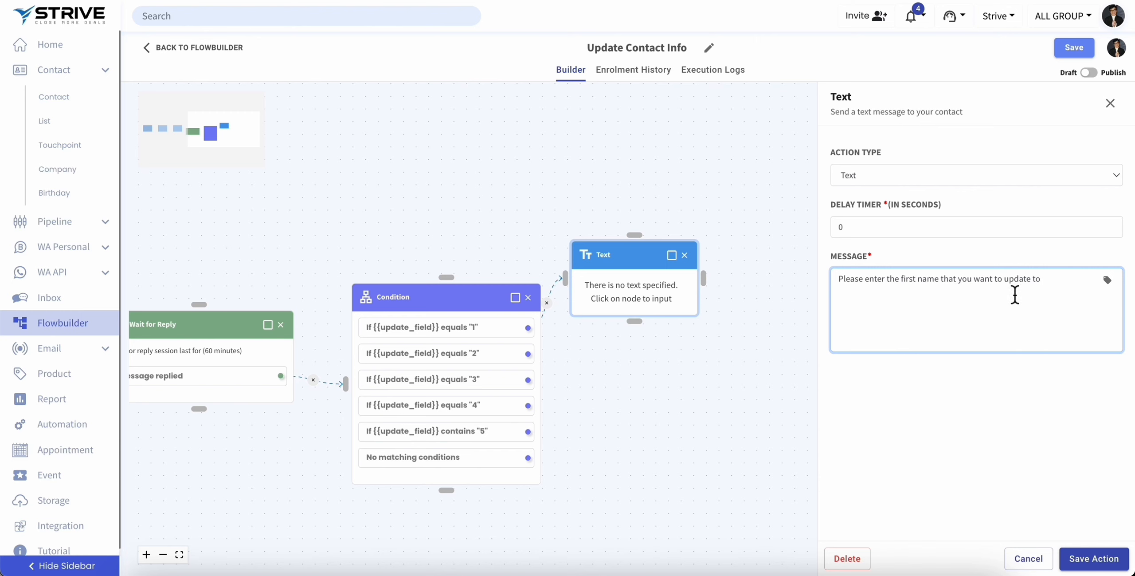
{"action": "left_click", "coordinate": [1094, 558]}
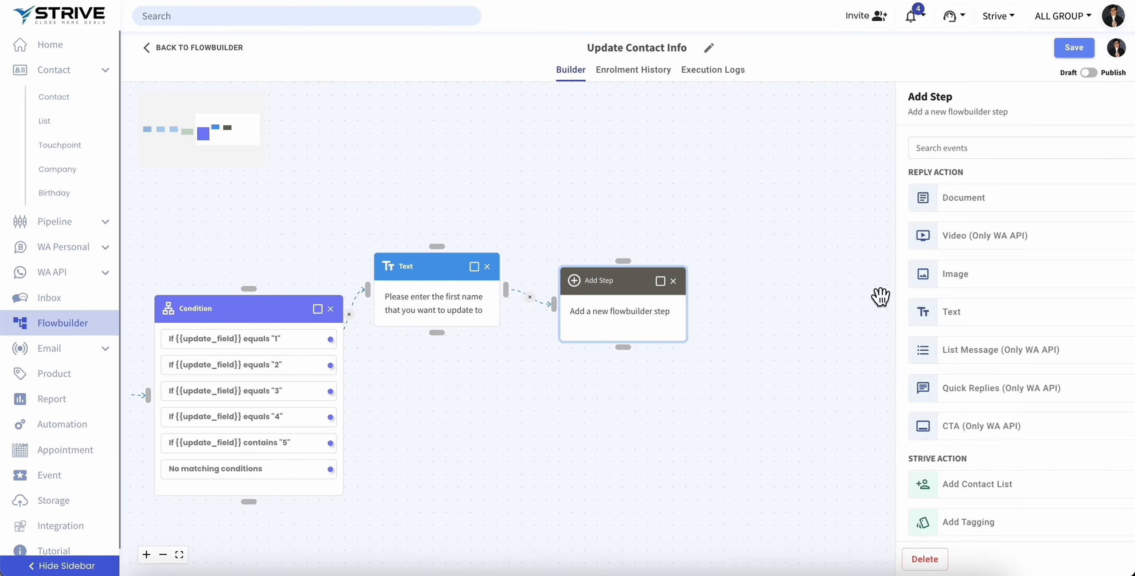
Add a Wait For Reply step after the first-name message, remove its no-reply condition and set the session to 60 minutes
{"action": "scroll", "coordinate": [966, 390], "scroll_direction": "down", "scroll_amount": 5}
{"action": "scroll", "coordinate": [966, 391], "scroll_direction": "down", "scroll_amount": 5}
{"action": "left_click", "coordinate": [898, 265]}
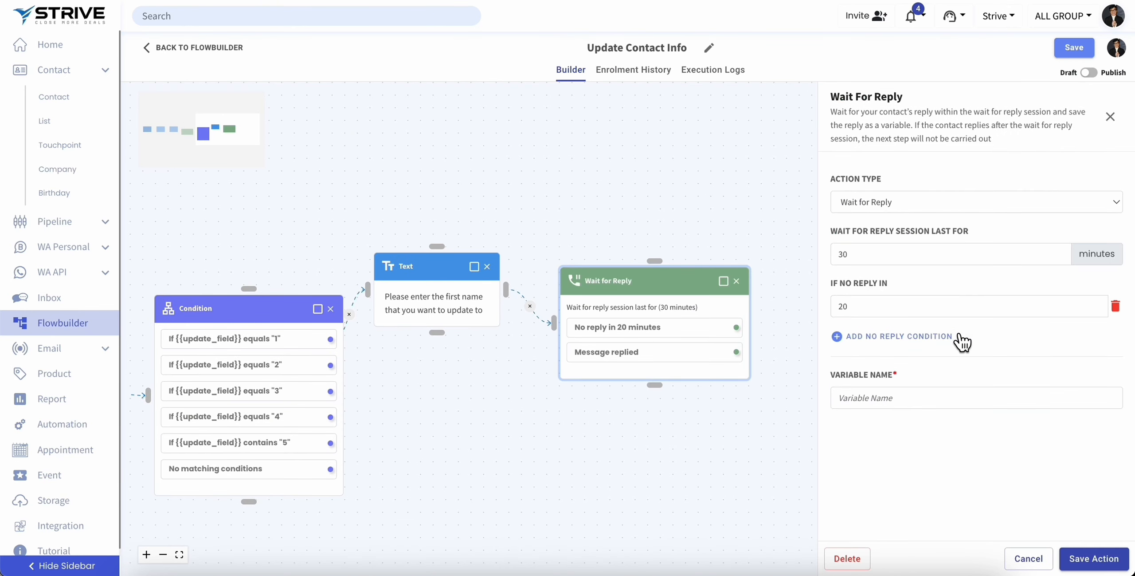
{"action": "left_click", "coordinate": [1116, 306]}
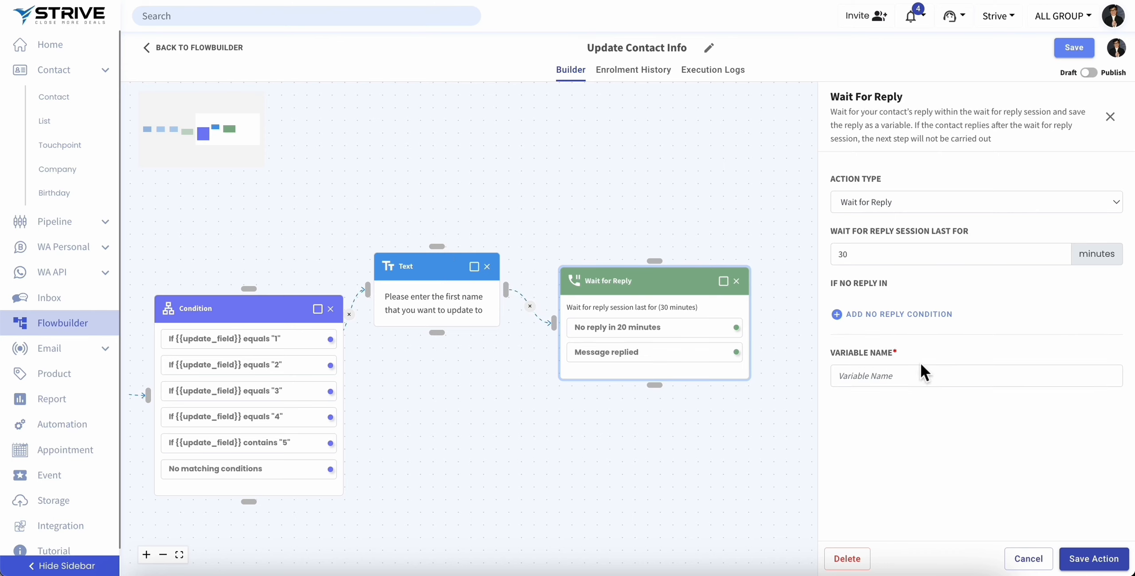
{"action": "double_click", "coordinate": [900, 259]}
{"action": "type", "text": "60"}
Name the reply variable update_first_name, save the action, and move the Wait For Reply step slightly higher on the canvas
{"action": "left_click", "coordinate": [892, 375]}
{"action": "type", "text": "update_first_name"}
{"action": "left_click", "coordinate": [1095, 558]}
{"action": "left_click_drag", "start_coordinate": [666, 281], "coordinate": [674, 241]}
{"action": "left_click_drag", "start_coordinate": [768, 288], "coordinate": [571, 292]}
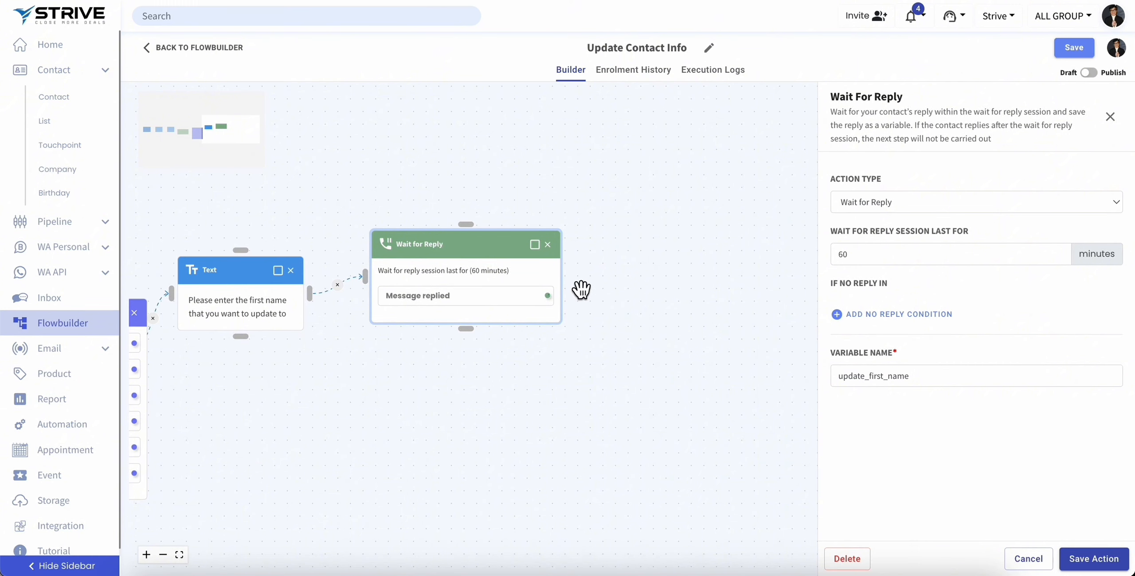
Add a Create / Update Contact step after the Wait for Reply step in the first-name branch
{"action": "left_click_drag", "start_coordinate": [581, 290], "coordinate": [677, 251]}
{"action": "scroll", "coordinate": [975, 311], "scroll_direction": "down", "scroll_amount": 5}
{"action": "scroll", "coordinate": [883, 329], "scroll_direction": "up", "scroll_amount": 4}
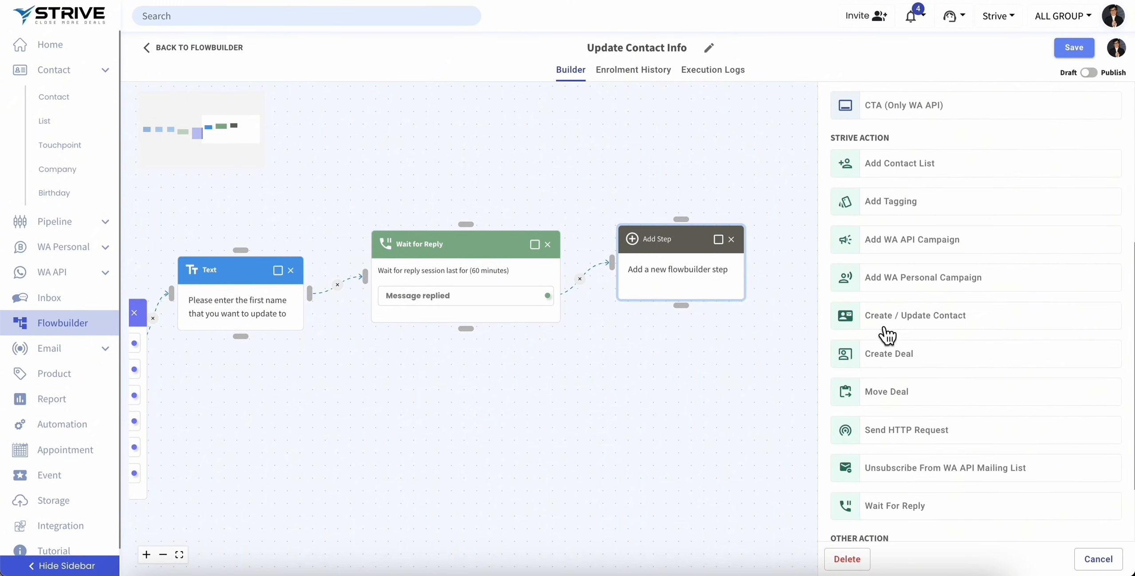
{"action": "left_click", "coordinate": [931, 324]}
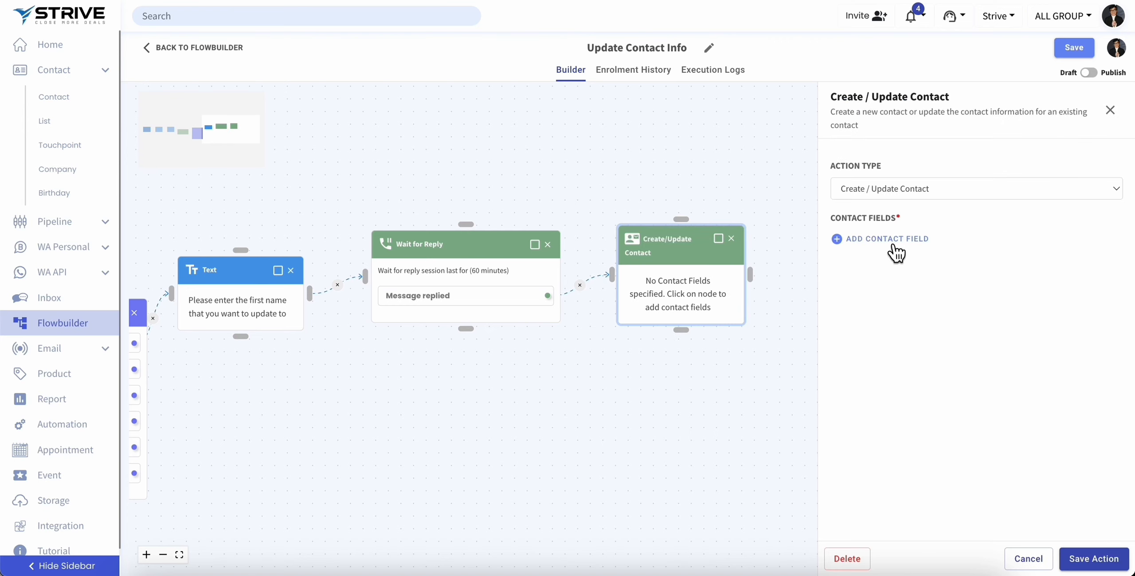
Map the First Name contact field to the variable {{update_first_name}} and save the action
{"action": "left_click", "coordinate": [895, 246]}
{"action": "left_click", "coordinate": [893, 247]}
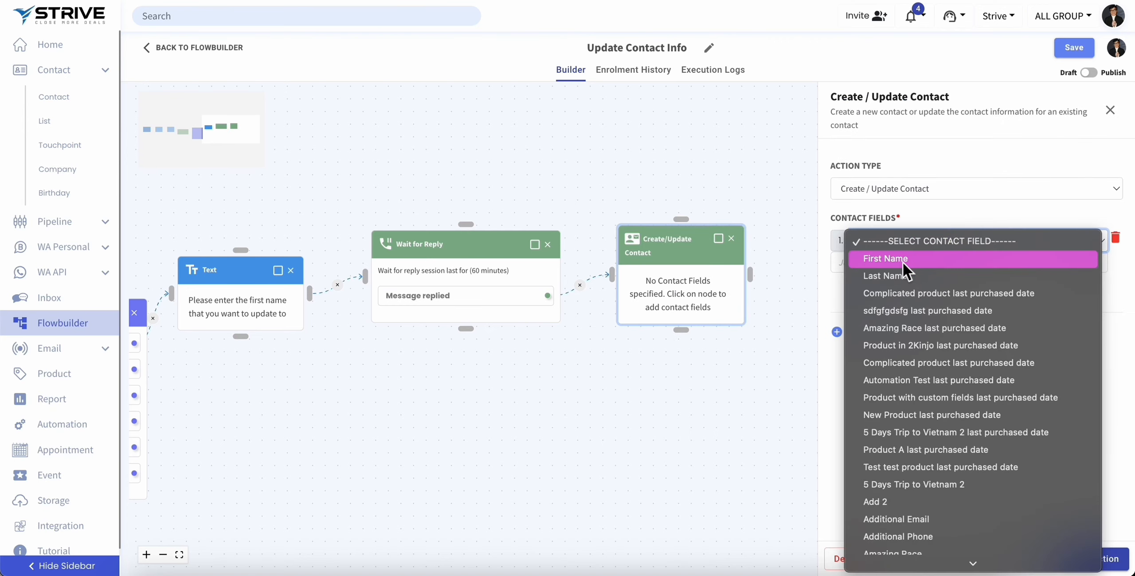
{"action": "left_click", "coordinate": [903, 261]}
{"action": "left_click", "coordinate": [1091, 263]}
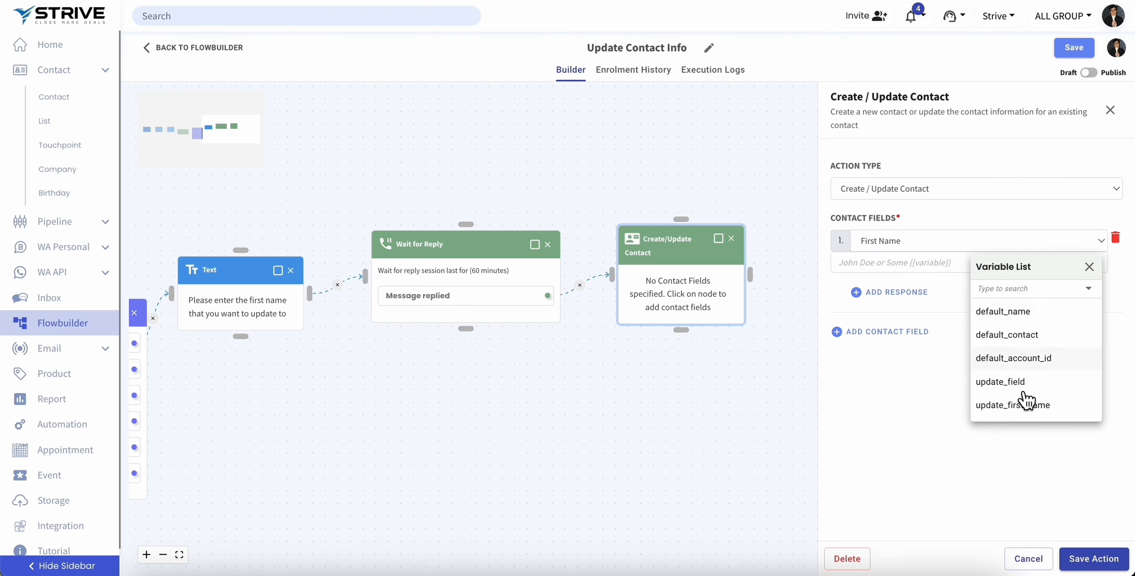
{"action": "left_click", "coordinate": [1023, 412]}
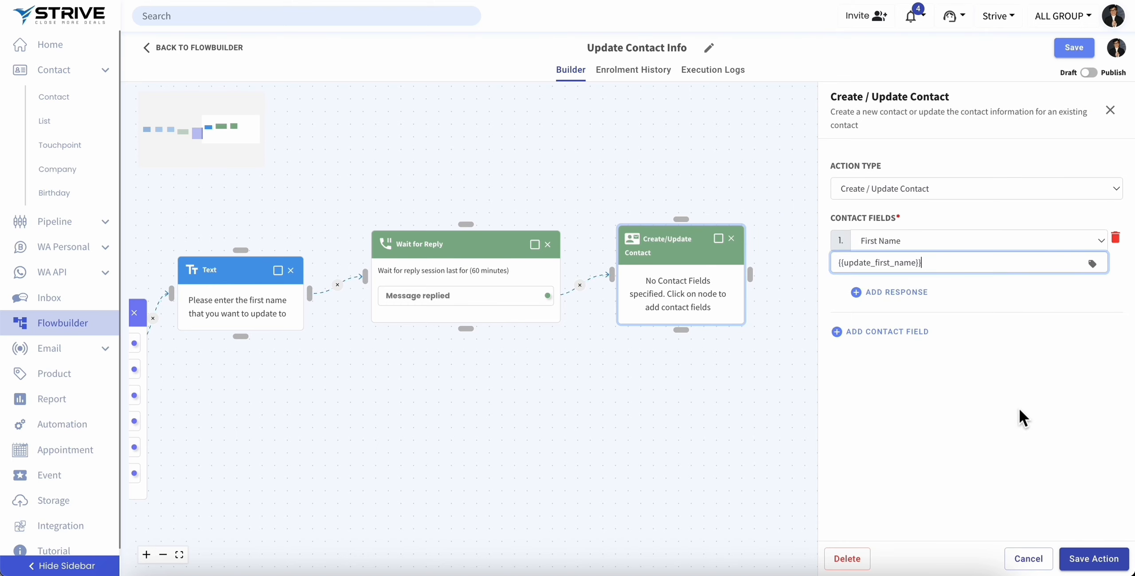
{"action": "left_click", "coordinate": [1094, 558]}
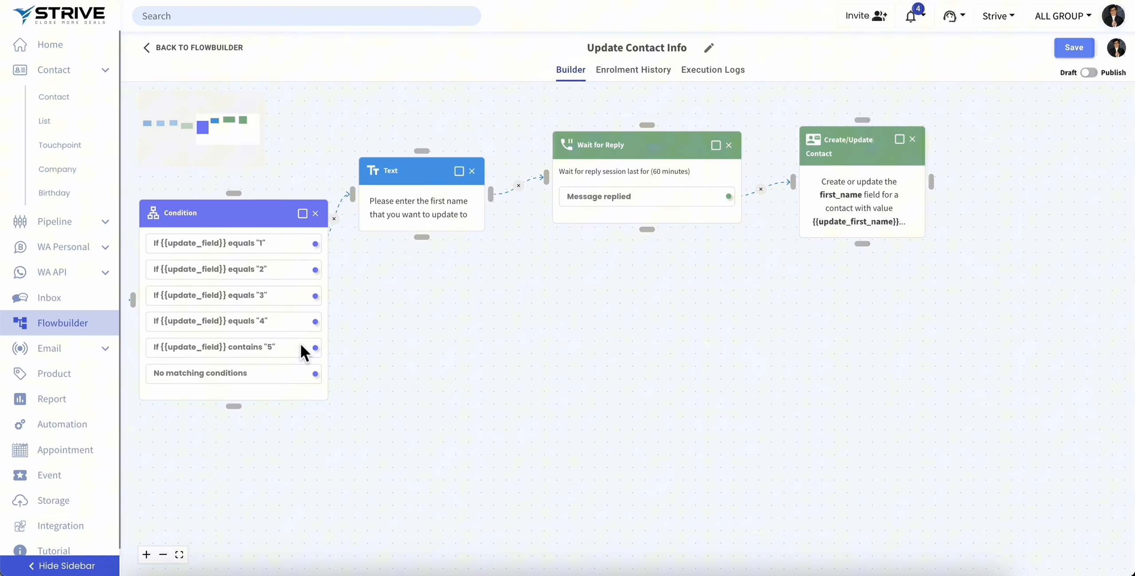
Add a Text step to the contains "5" branch reading "Please enter the first line of your address" and save it
{"action": "left_click", "coordinate": [316, 348]}
{"action": "left_click", "coordinate": [888, 288]}
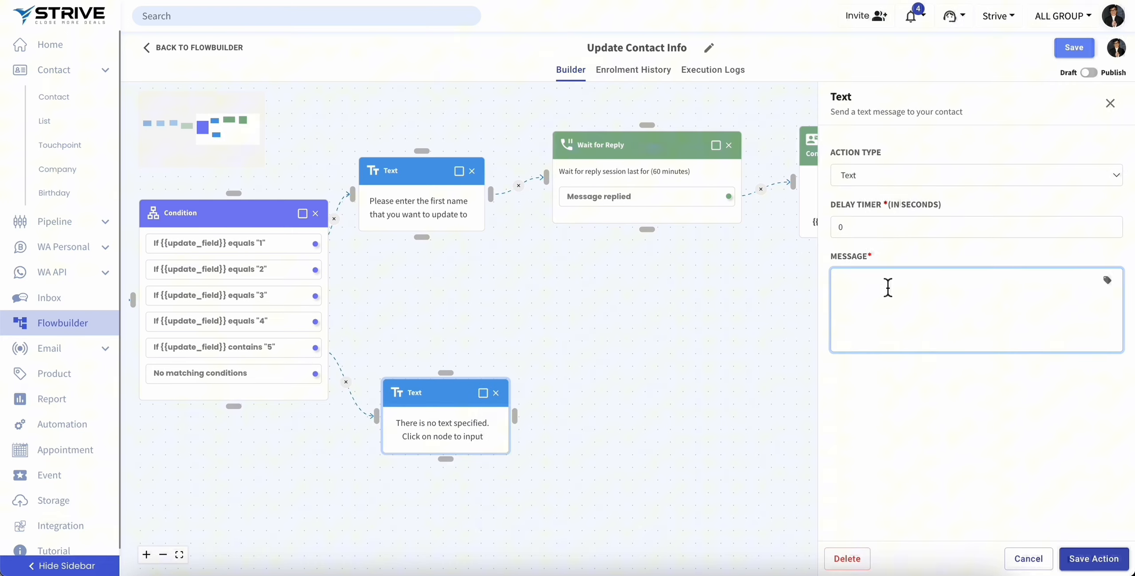
{"action": "type", "text": "Please enter the first line of your address"}
{"action": "left_click", "coordinate": [1094, 559]}
Add a 60-minute Wait For Reply step after the first-address-line message, with the reply variable address_first_line, and save it
{"action": "left_click_drag", "start_coordinate": [515, 416], "coordinate": [599, 417]}
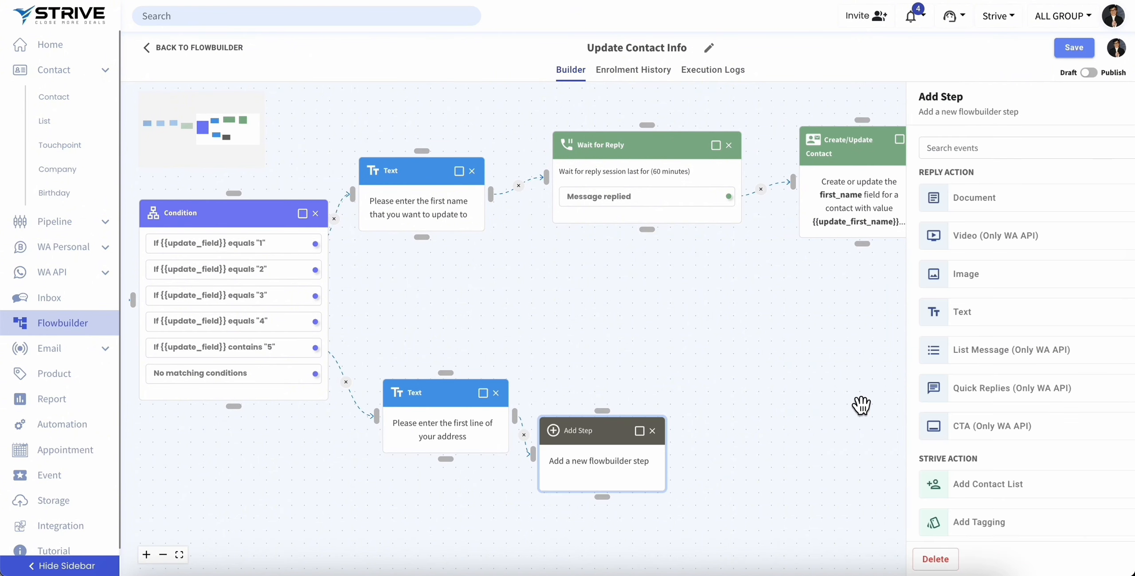
{"action": "scroll", "coordinate": [908, 466], "scroll_direction": "down", "scroll_amount": 8}
{"action": "left_click", "coordinate": [931, 332]}
{"action": "left_click", "coordinate": [1094, 559]}
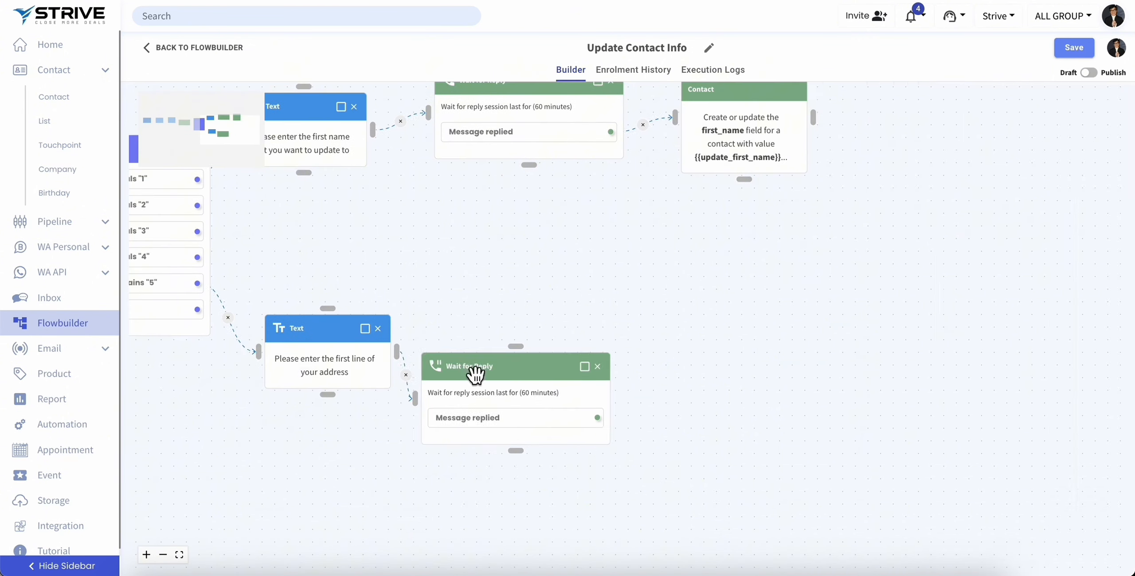
Add a Text step after that Wait for Reply reading "Please enter the second line of your address" and save it
{"action": "left_click", "coordinate": [843, 314]}
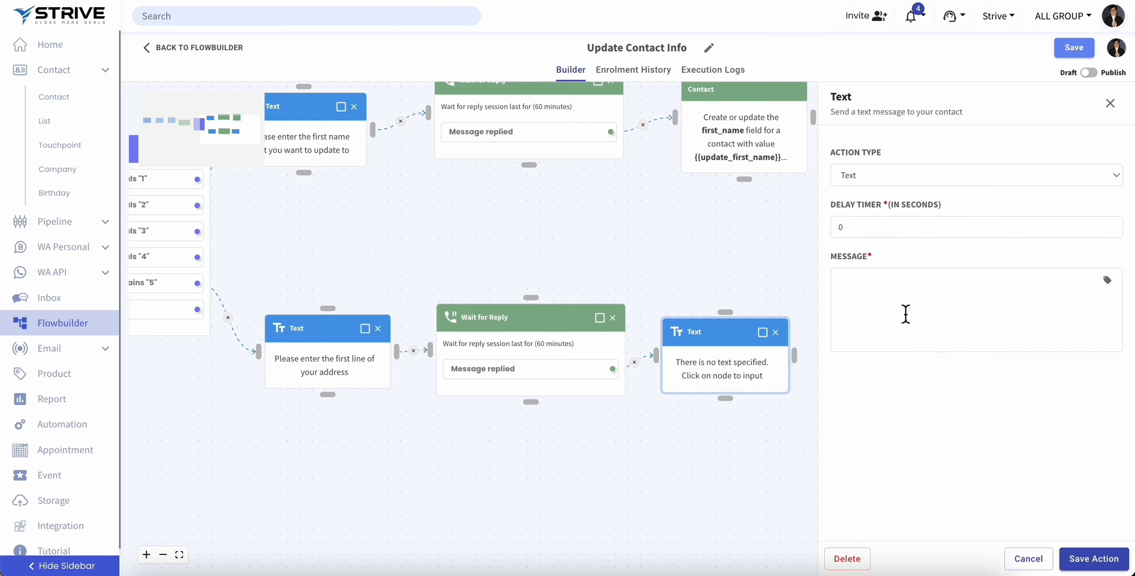
{"action": "left_click", "coordinate": [958, 320]}
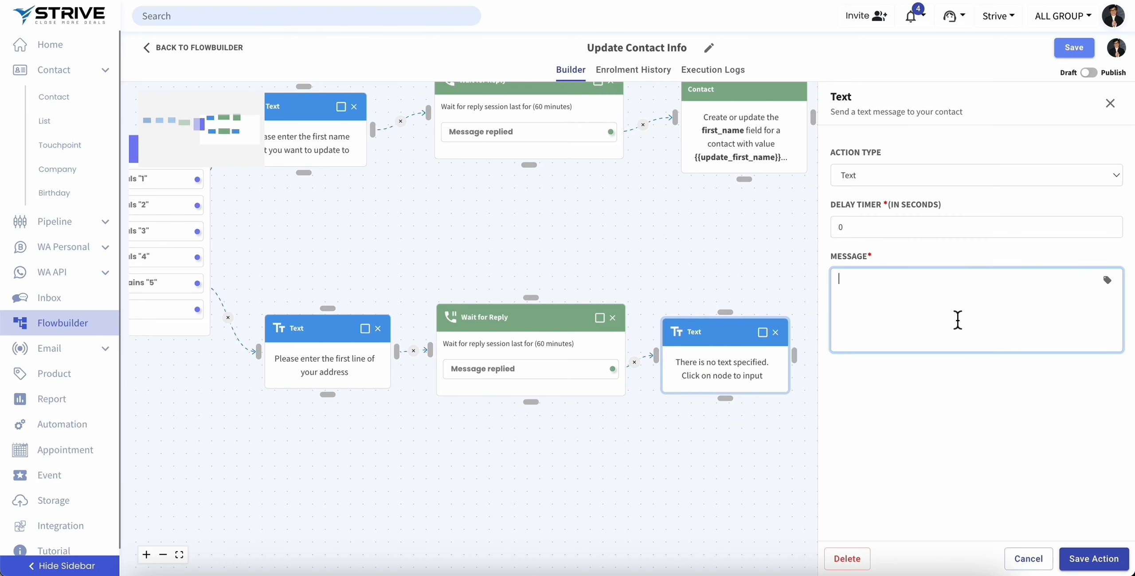
{"action": "type", "text": "Please enter the second line of your address"}
{"action": "left_click", "coordinate": [1094, 558]}
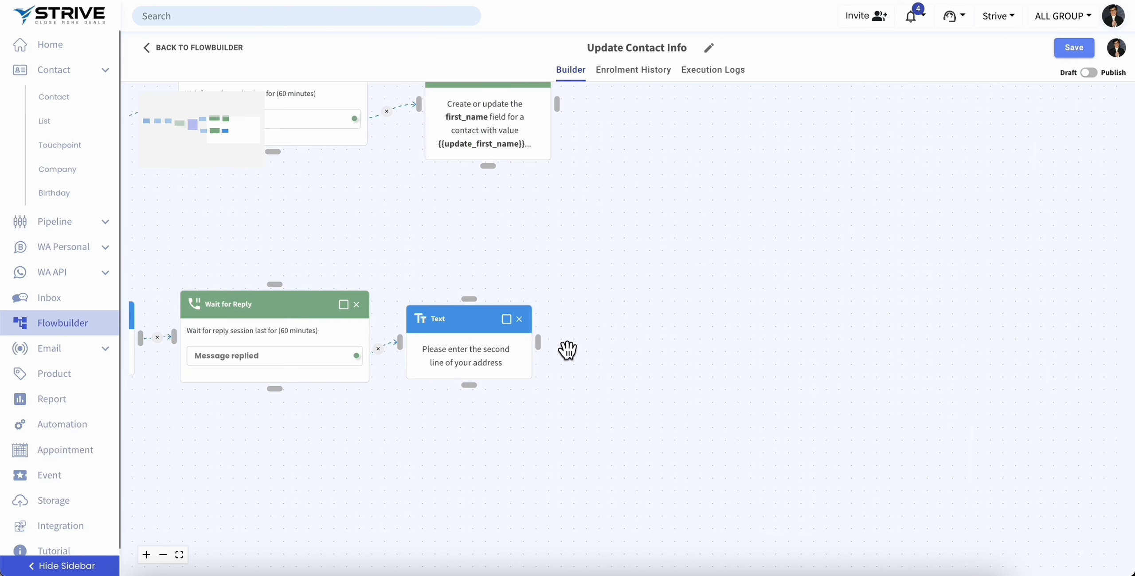
Add a 60-minute Wait For Reply step after the second-address-line message, with the reply variable address_second_line
{"action": "left_click_drag", "start_coordinate": [542, 345], "coordinate": [632, 328]}
{"action": "scroll", "coordinate": [989, 399], "scroll_direction": "down", "scroll_amount": 10}
{"action": "left_click", "coordinate": [880, 332]}
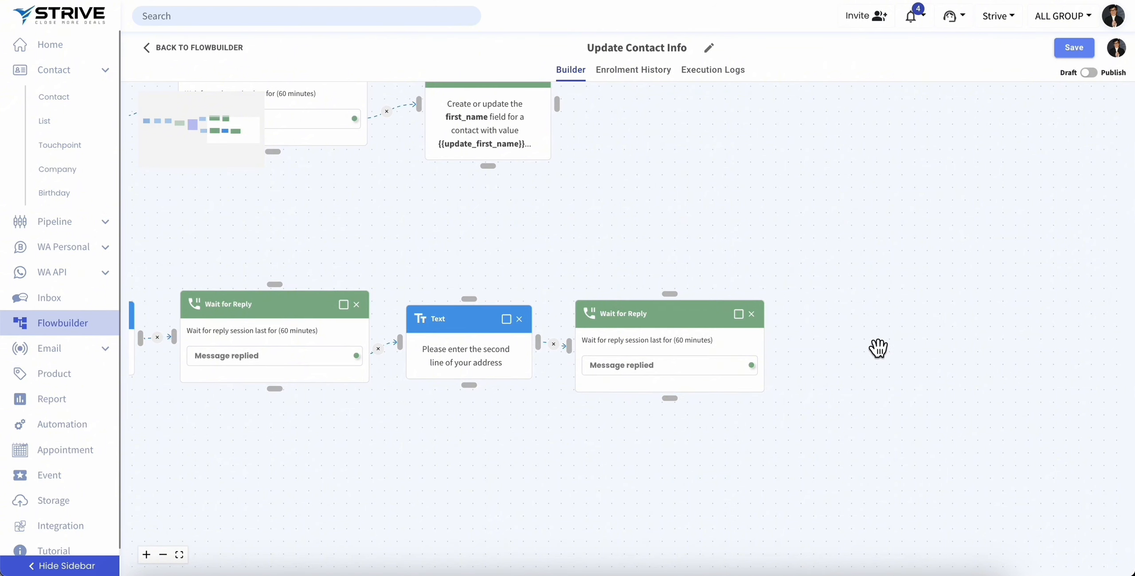
Add a Create / Update Contact step after the last Wait for Reply in the address branch
{"action": "left_click_drag", "start_coordinate": [751, 365], "coordinate": [838, 347]}
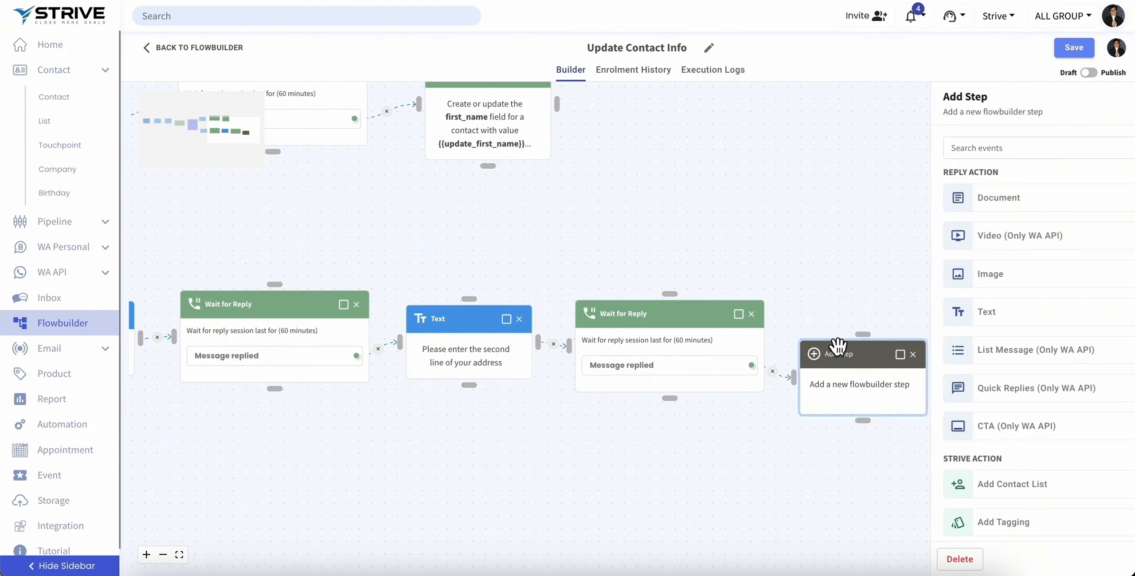
{"action": "scroll", "coordinate": [931, 351], "scroll_direction": "down", "scroll_amount": 4}
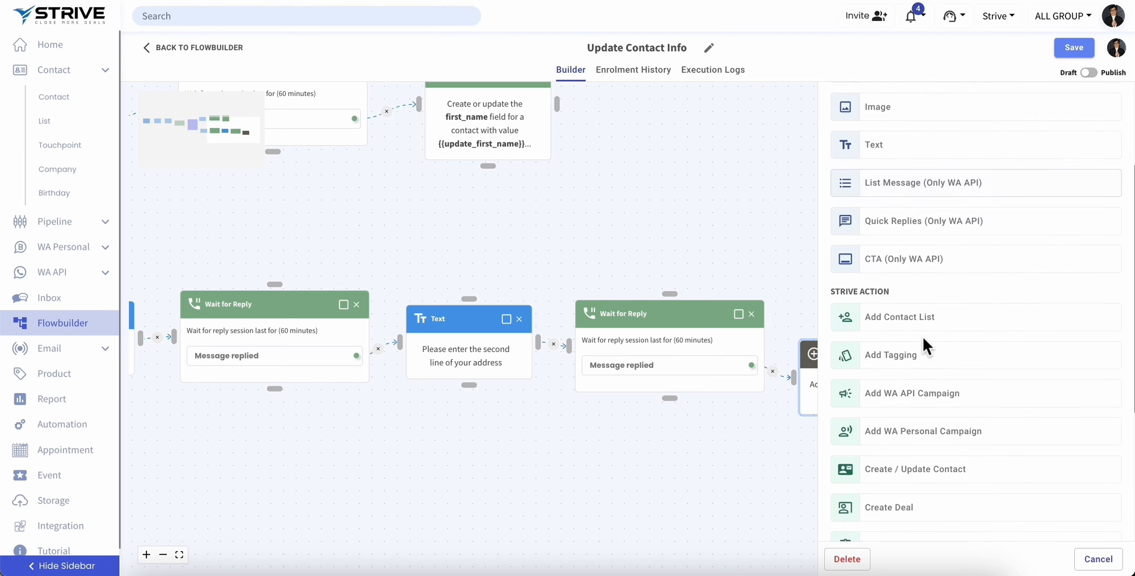
{"action": "scroll", "coordinate": [916, 400], "scroll_direction": "down", "scroll_amount": 1}
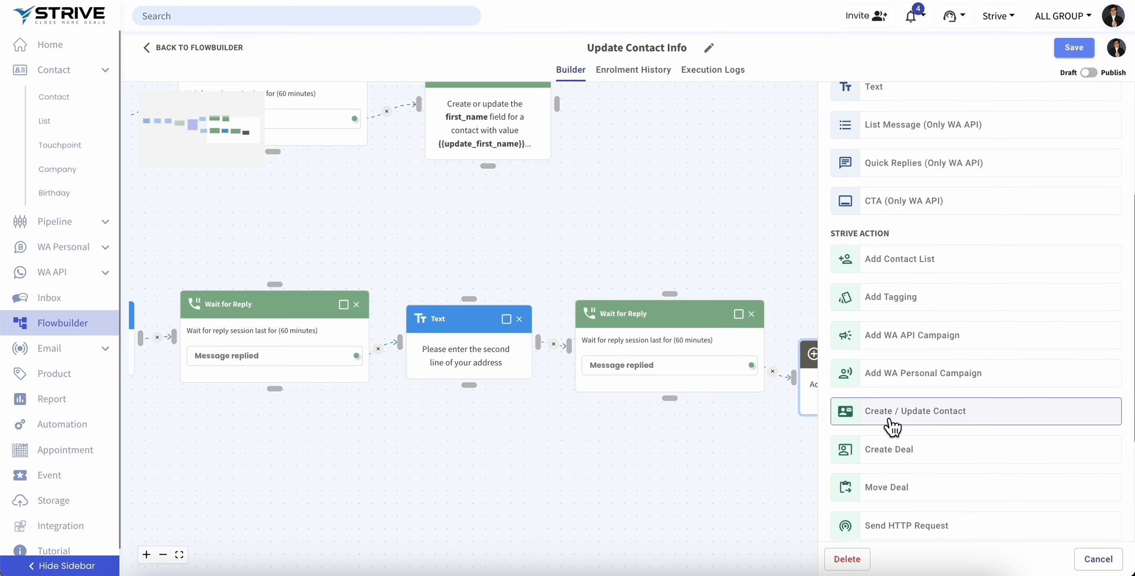
{"action": "left_click", "coordinate": [927, 422]}
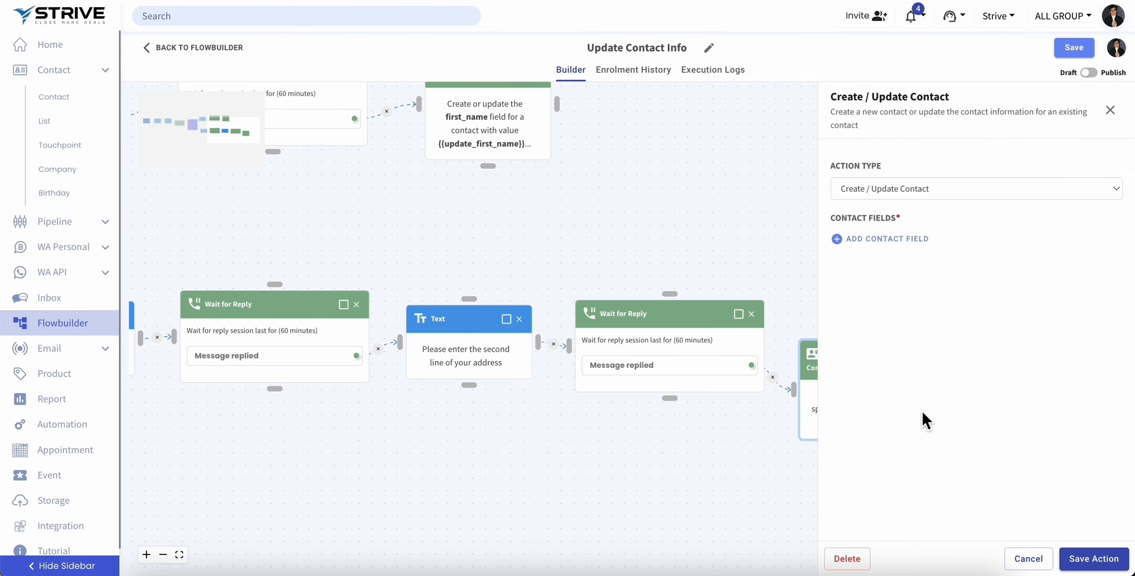
Add the contact field Billing Address 1 and set its value to the variable {{address_first_line}}
{"action": "left_click", "coordinate": [887, 237]}
{"action": "left_click", "coordinate": [954, 241]}
{"action": "scroll", "coordinate": [887, 390], "scroll_direction": "down", "scroll_amount": 5}
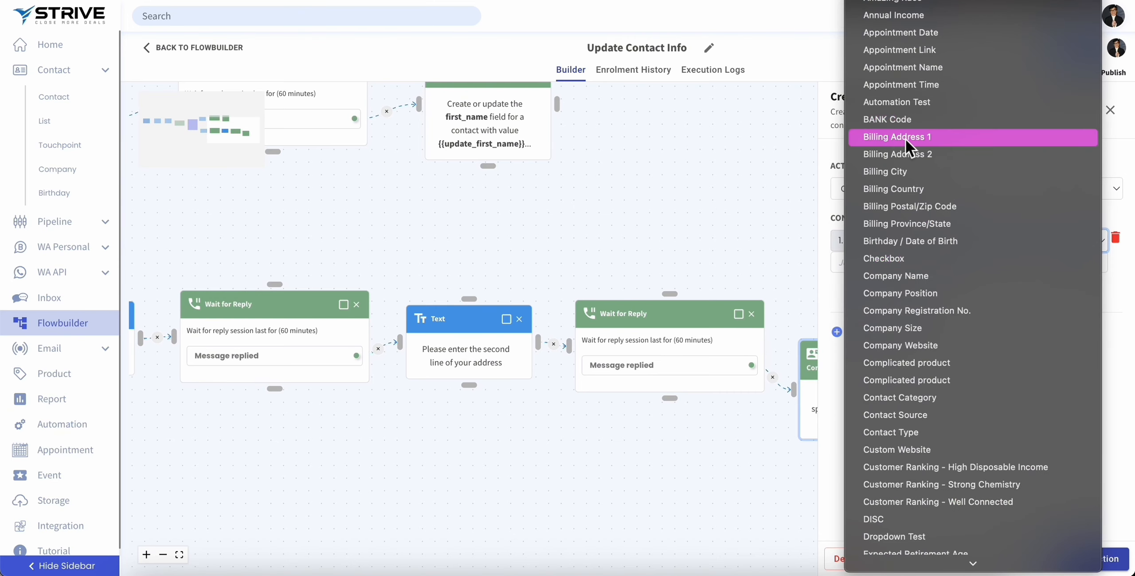
{"action": "left_click", "coordinate": [909, 138]}
{"action": "left_click", "coordinate": [1069, 268]}
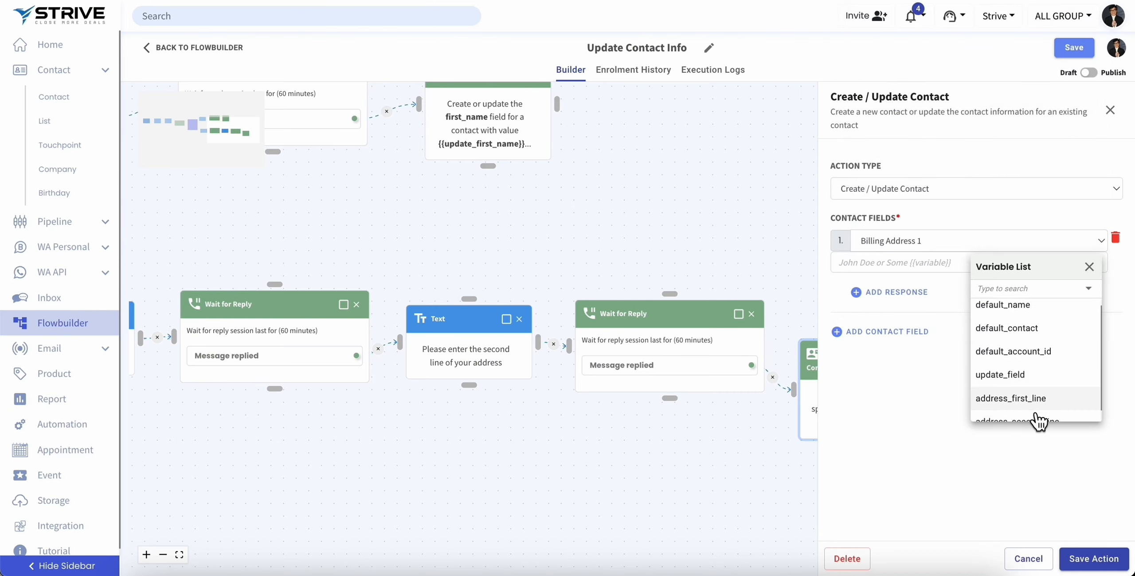
{"action": "left_click", "coordinate": [1041, 389]}
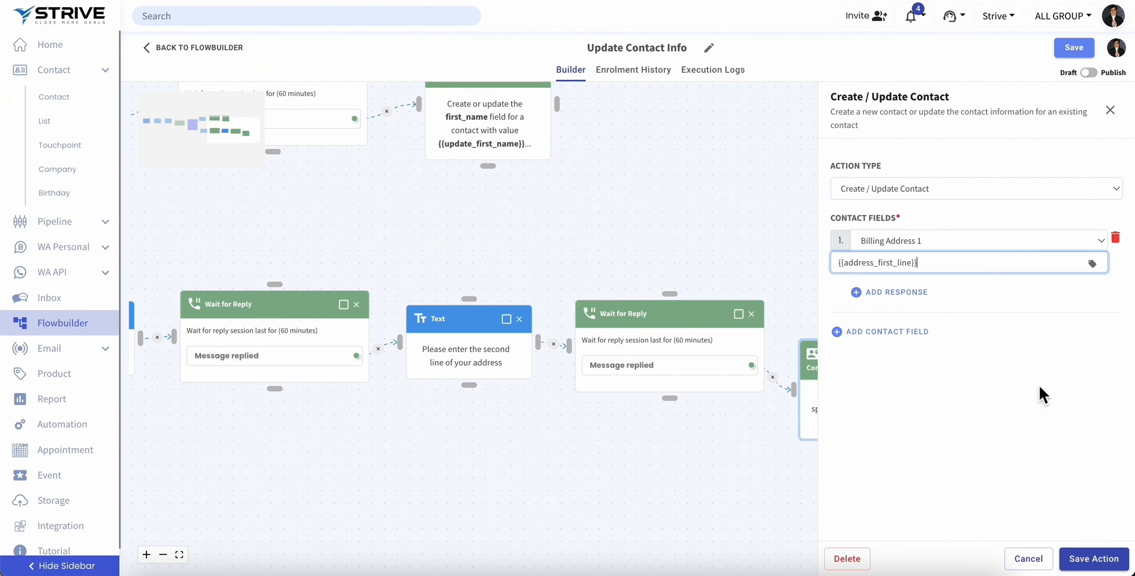
Add a second contact field, Billing Address 2, with the variable {{address_second_line}}, and save the action
{"action": "left_click", "coordinate": [901, 333]}
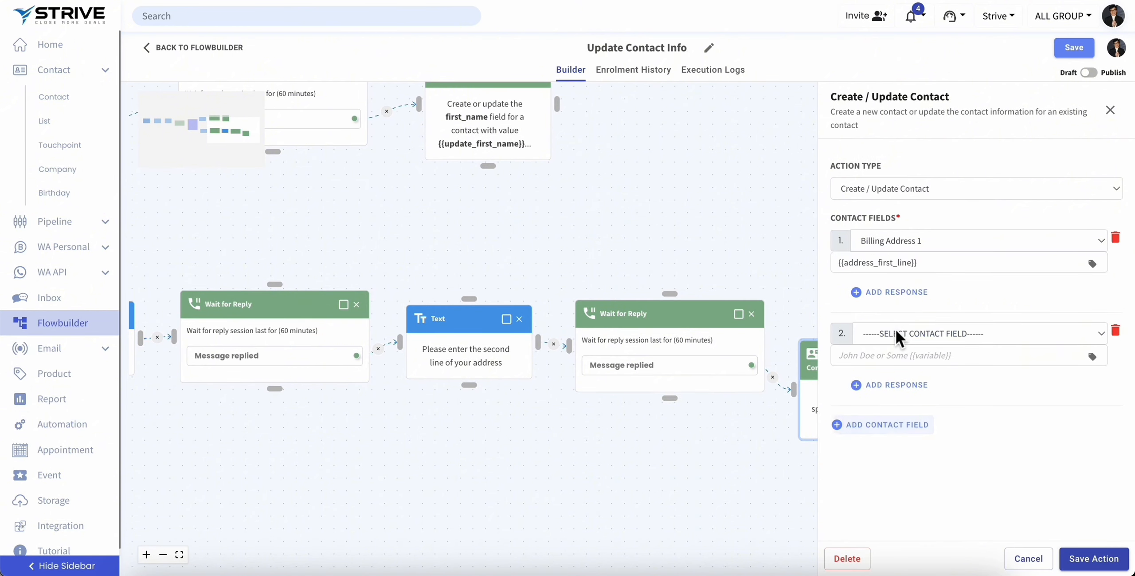
{"action": "left_click", "coordinate": [906, 332]}
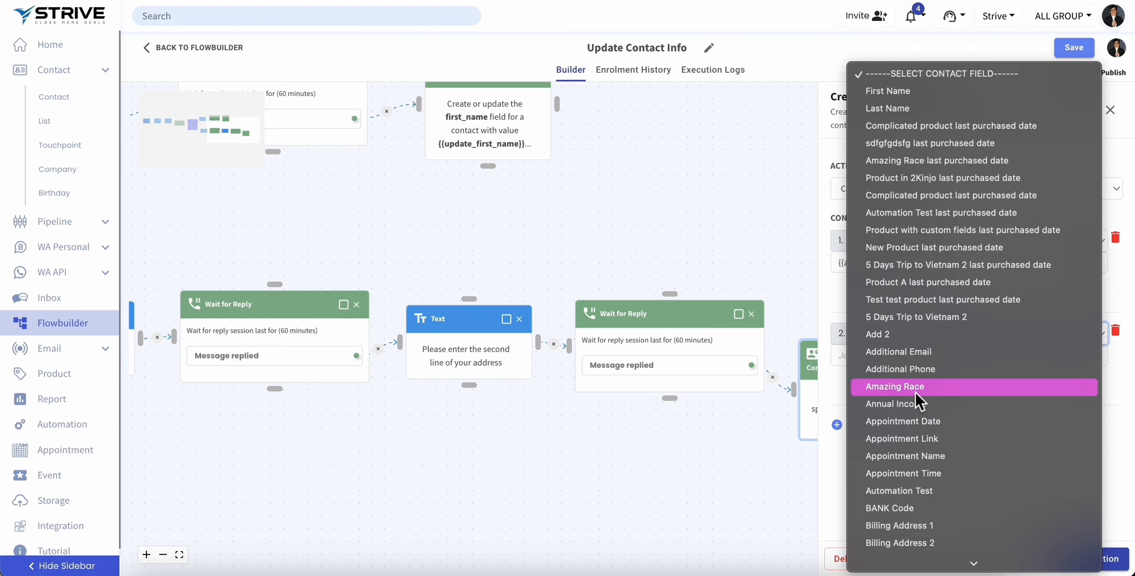
{"action": "scroll", "coordinate": [917, 391], "scroll_direction": "down", "scroll_amount": 5}
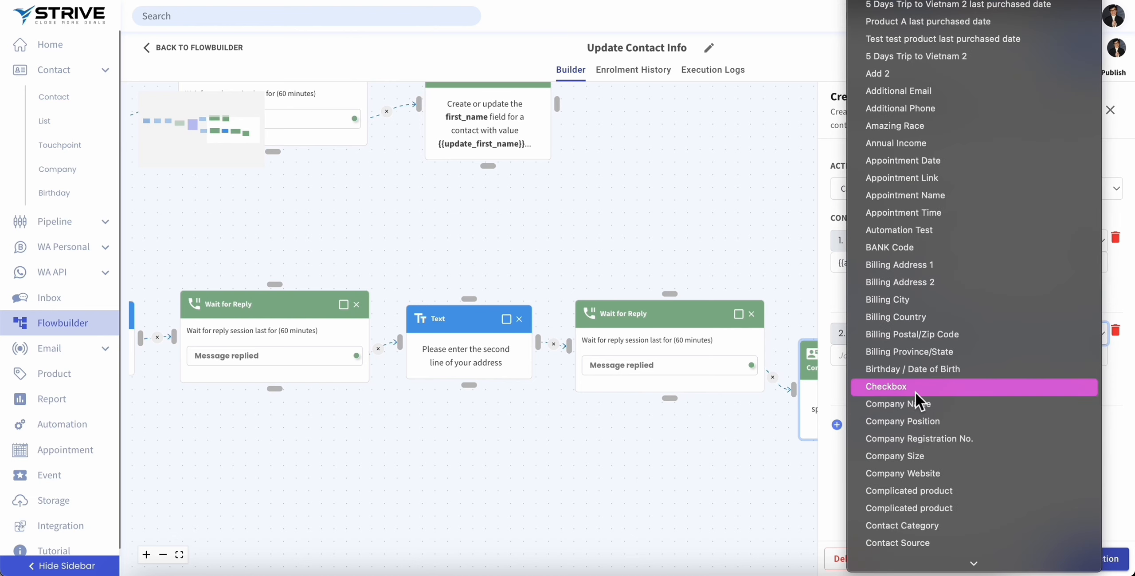
{"action": "left_click", "coordinate": [921, 283]}
{"action": "left_click", "coordinate": [1092, 356]}
{"action": "scroll", "coordinate": [1062, 484], "scroll_direction": "down", "scroll_amount": 1}
{"action": "left_click", "coordinate": [1060, 503]}
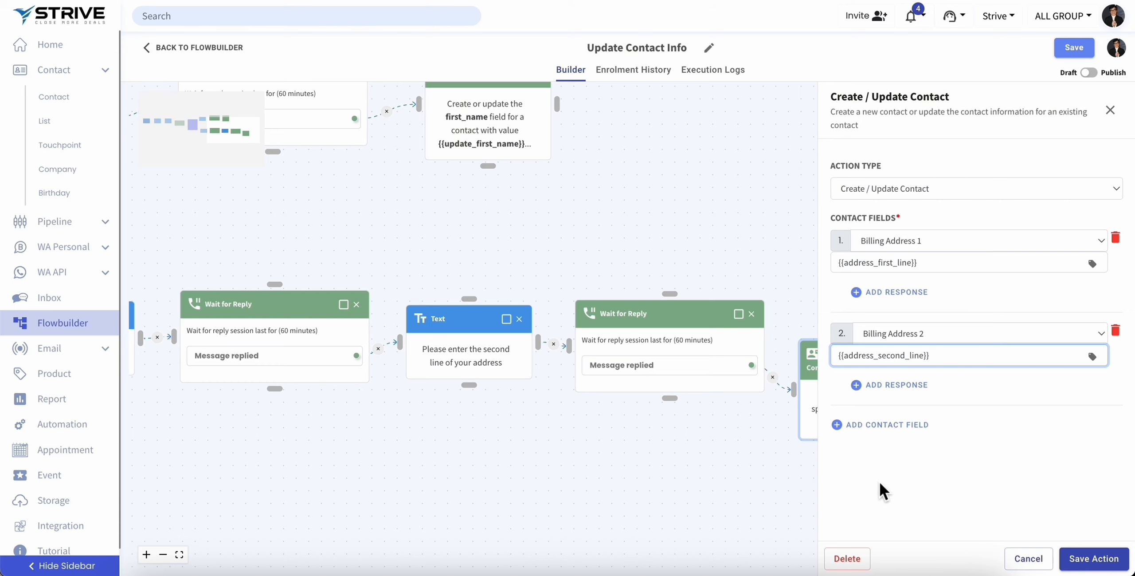
{"action": "left_click", "coordinate": [1082, 558]}
Review the greeting and detail-selection messages at the start of the finished "flowbuilder for update contact" flow
{"action": "scroll", "coordinate": [708, 467], "scroll_direction": "down", "scroll_amount": 5}
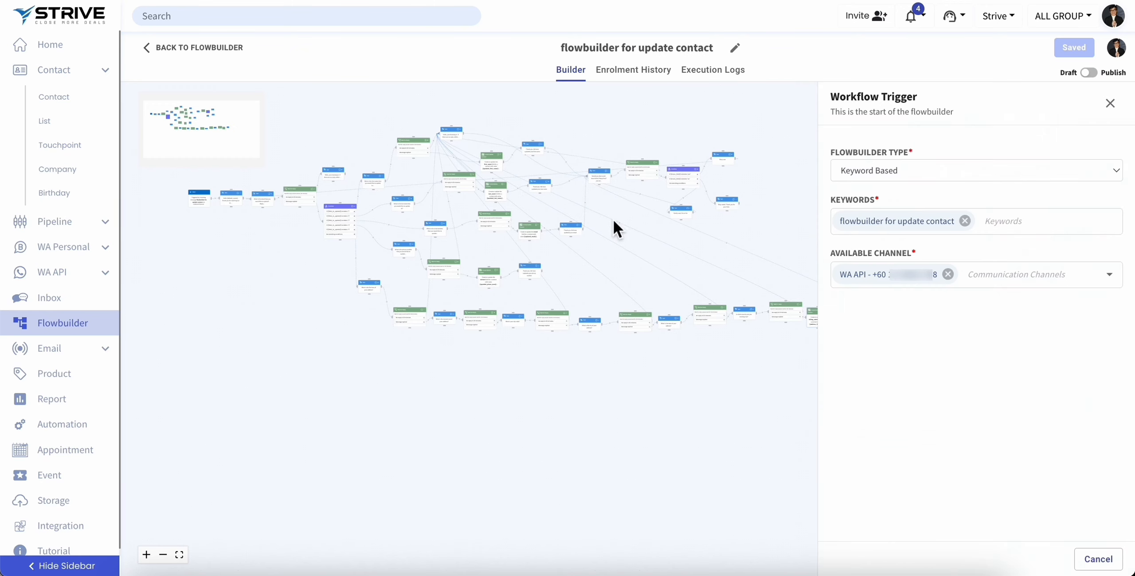
{"action": "left_click", "coordinate": [330, 359]}
{"action": "left_click_drag", "start_coordinate": [258, 329], "coordinate": [526, 306]}
{"action": "scroll", "coordinate": [527, 307], "scroll_direction": "up", "scroll_amount": 6}
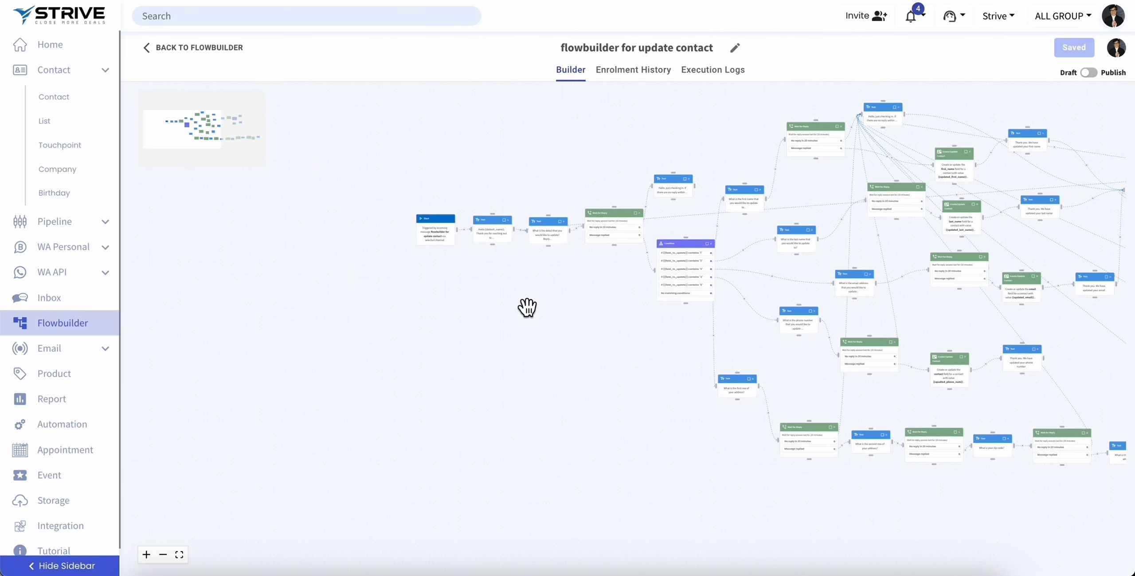
{"action": "left_click_drag", "start_coordinate": [523, 270], "coordinate": [341, 343]}
{"action": "scroll", "coordinate": [318, 232], "scroll_direction": "up", "scroll_amount": 6}
{"action": "left_click", "coordinate": [373, 246]}
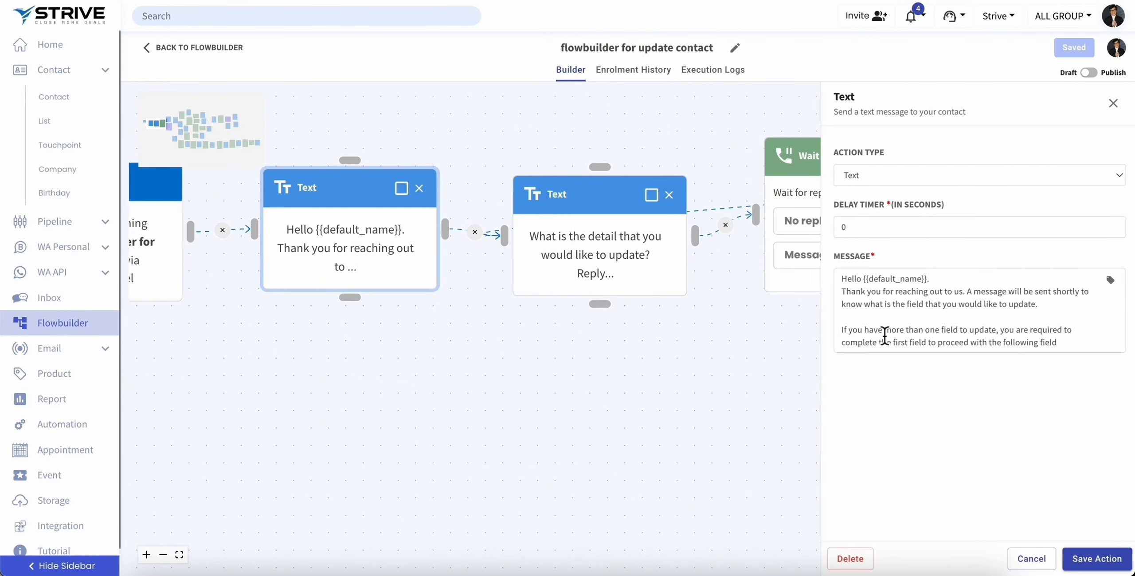
{"action": "left_click_drag", "start_coordinate": [709, 372], "coordinate": [518, 393]}
{"action": "left_click", "coordinate": [425, 274]}
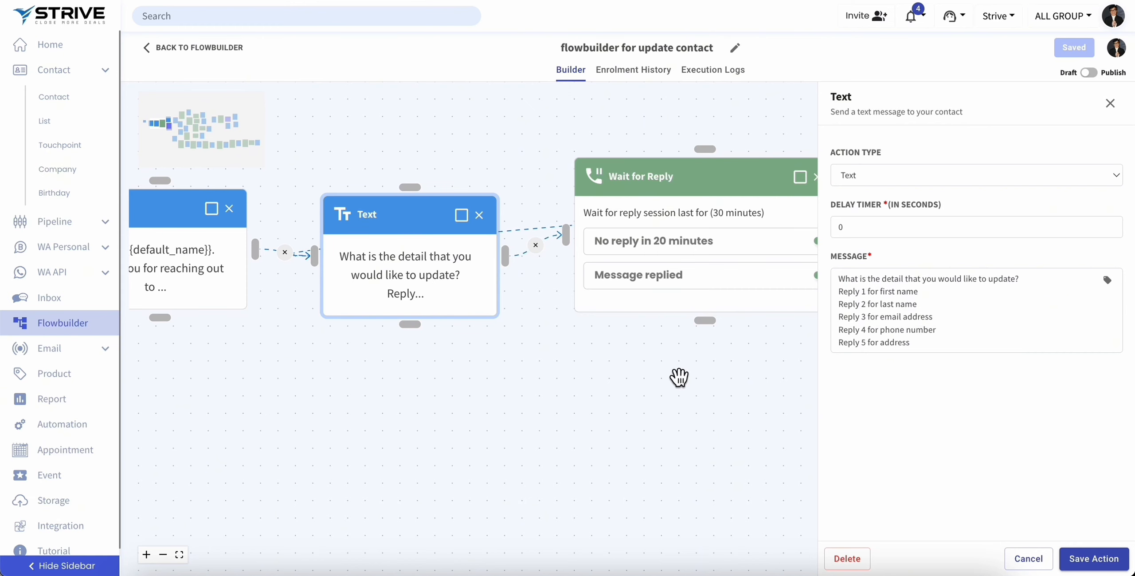
Examine the Wait for Reply step, the field_to_update conditions and the first-name branch of the finished flow
{"action": "scroll", "coordinate": [539, 326], "scroll_direction": "down", "scroll_amount": 1}
{"action": "left_click_drag", "start_coordinate": [680, 377], "coordinate": [356, 382]}
{"action": "scroll", "coordinate": [338, 324], "scroll_direction": "down", "scroll_amount": 1}
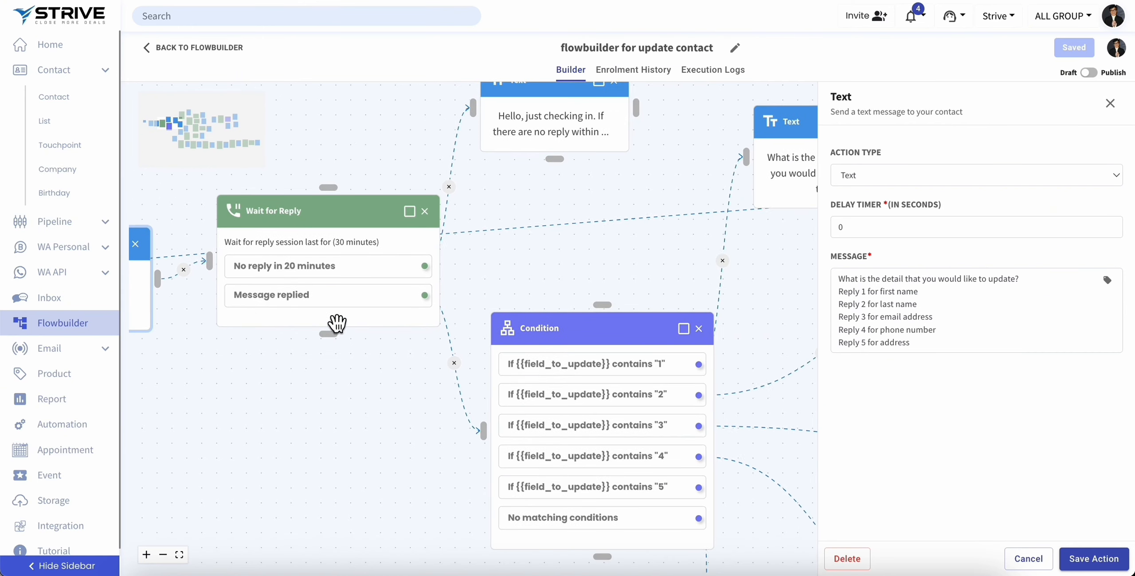
{"action": "left_click_drag", "start_coordinate": [469, 442], "coordinate": [307, 416]}
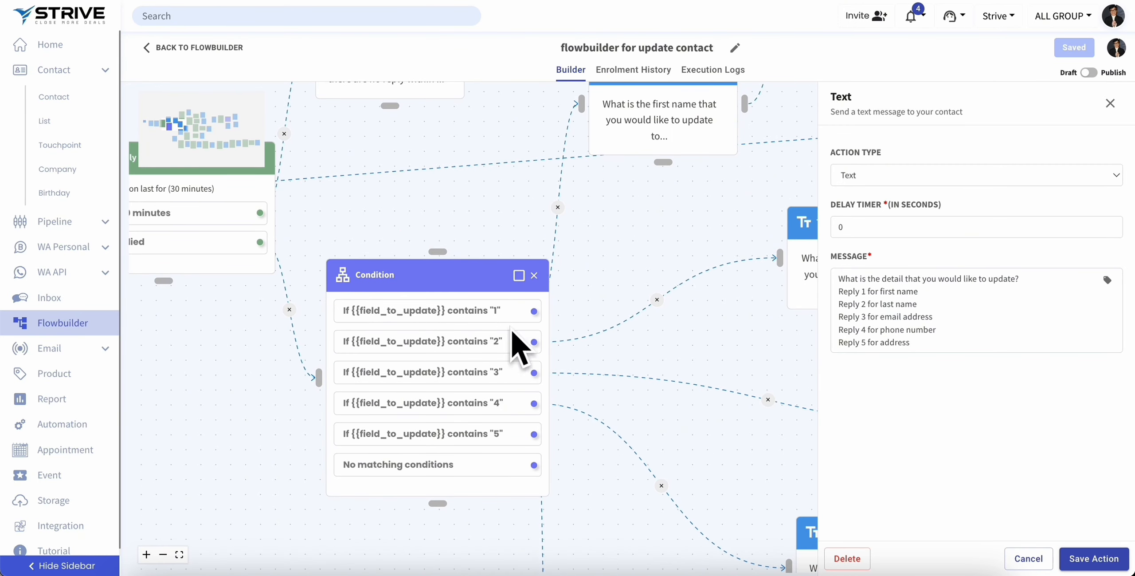
{"action": "left_click_drag", "start_coordinate": [663, 119], "coordinate": [470, 270]}
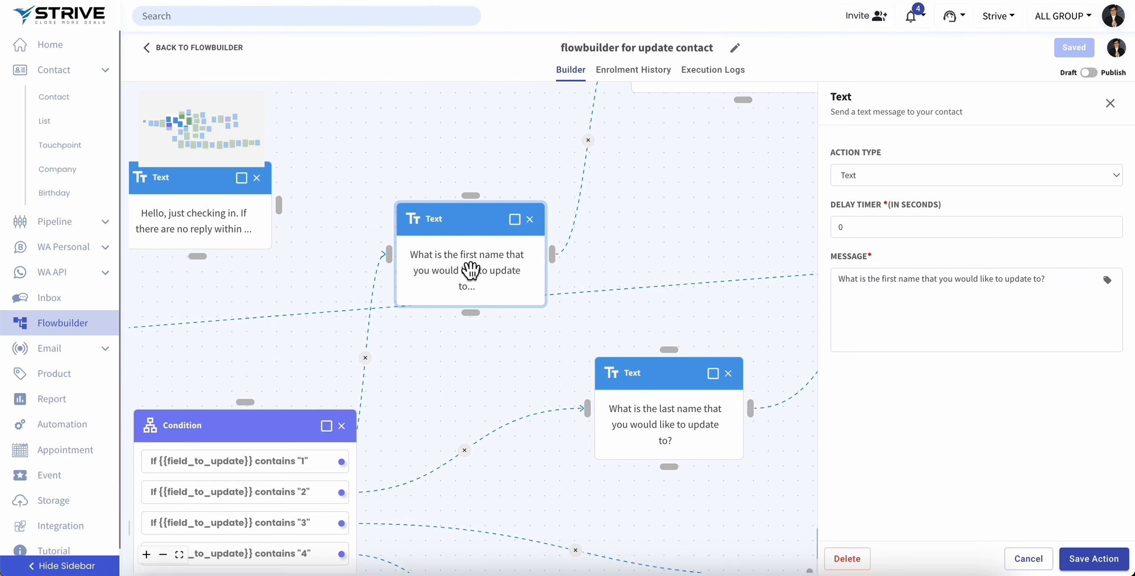
{"action": "left_click_drag", "start_coordinate": [725, 143], "coordinate": [349, 409]}
{"action": "left_click_drag", "start_coordinate": [390, 363], "coordinate": [228, 271]}
{"action": "left_click_drag", "start_coordinate": [616, 279], "coordinate": [418, 178]}
Inspect the first-name Create/Update Contact step, its thank-you message and the question about editing more fields
{"action": "left_click", "coordinate": [543, 299]}
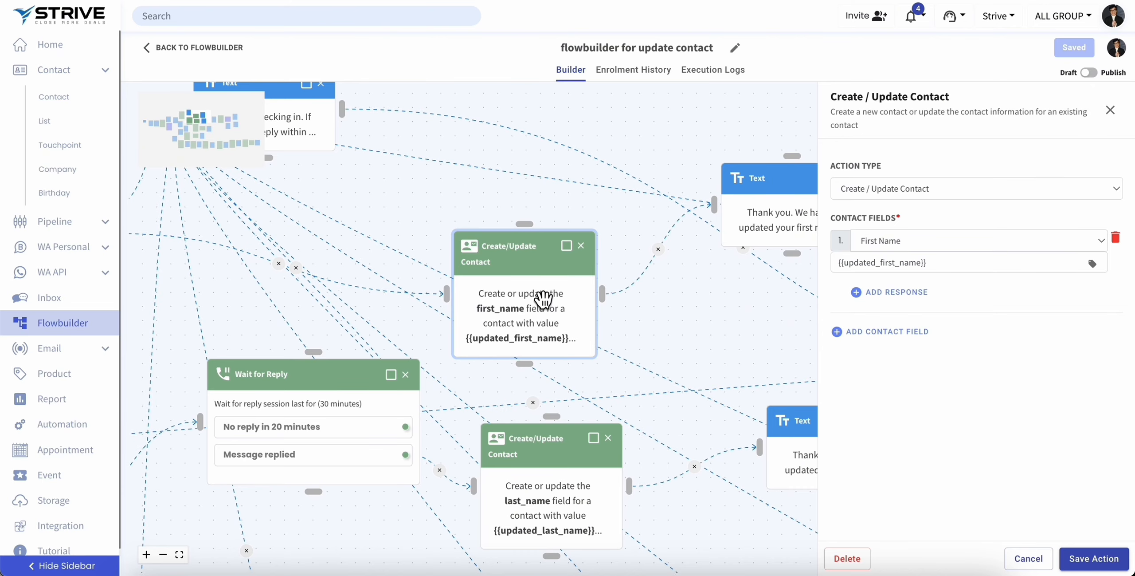
{"action": "left_click_drag", "start_coordinate": [543, 300], "coordinate": [418, 330]}
{"action": "left_click_drag", "start_coordinate": [619, 201], "coordinate": [451, 211]}
{"action": "left_click", "coordinate": [452, 211]}
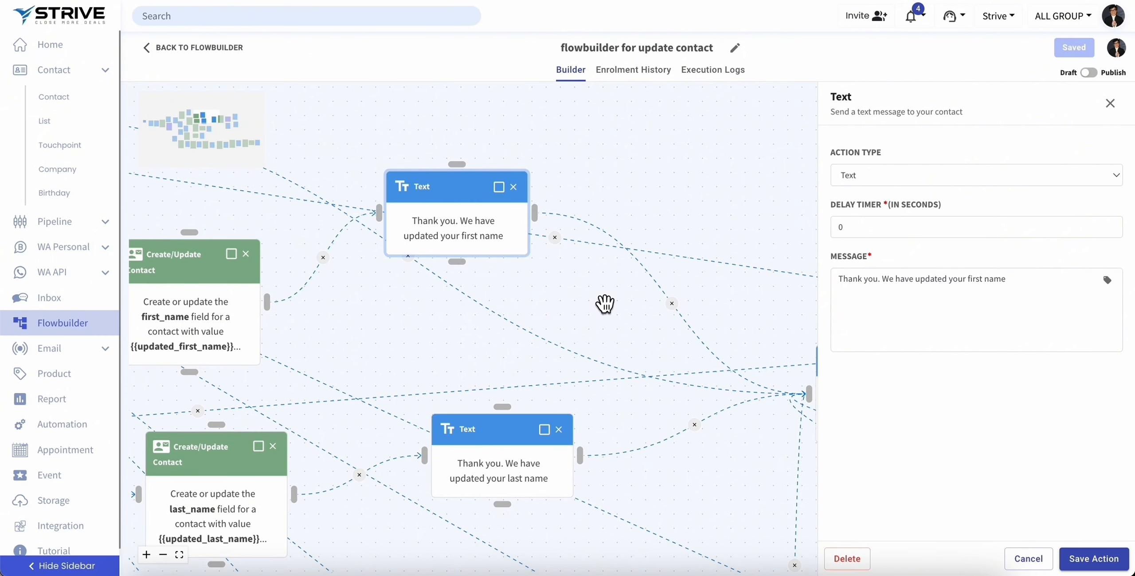
{"action": "left_click_drag", "start_coordinate": [606, 304], "coordinate": [210, 223]}
{"action": "left_click", "coordinate": [481, 323]}
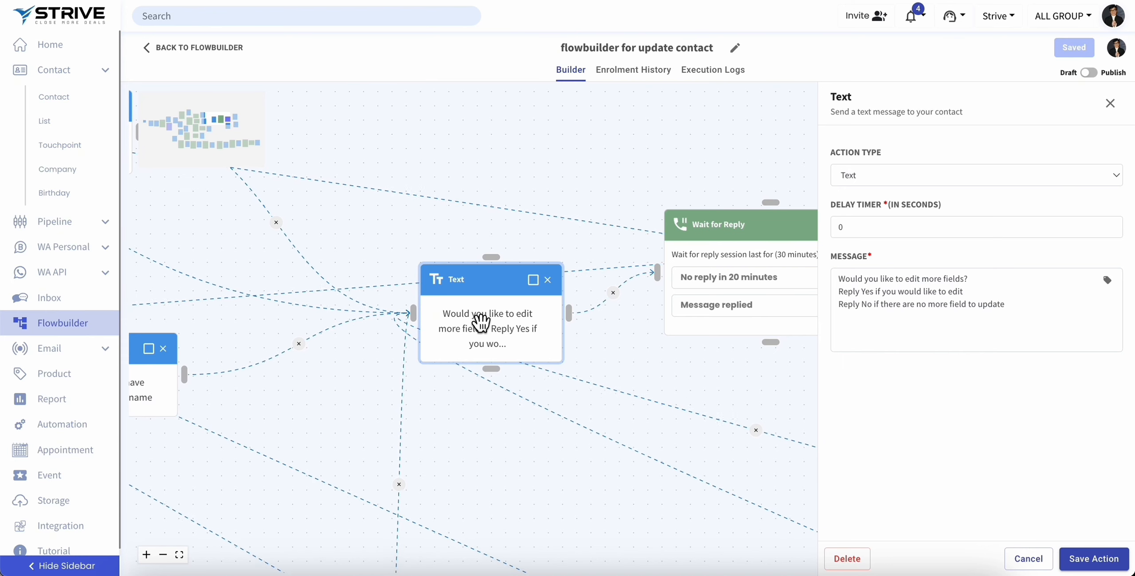
Inspect the steps handling the more-fields reply, including the yes/no condition, and return to the start of the flow
{"action": "scroll", "coordinate": [533, 319], "scroll_direction": "down", "scroll_amount": 2}
{"action": "left_click_drag", "start_coordinate": [604, 173], "coordinate": [259, 207]}
{"action": "left_click", "coordinate": [358, 296]}
{"action": "left_click", "coordinate": [612, 314]}
{"action": "left_click_drag", "start_coordinate": [690, 333], "coordinate": [469, 295]}
{"action": "left_click_drag", "start_coordinate": [320, 211], "coordinate": [798, 195]}
{"action": "left_click_drag", "start_coordinate": [337, 258], "coordinate": [798, 249]}
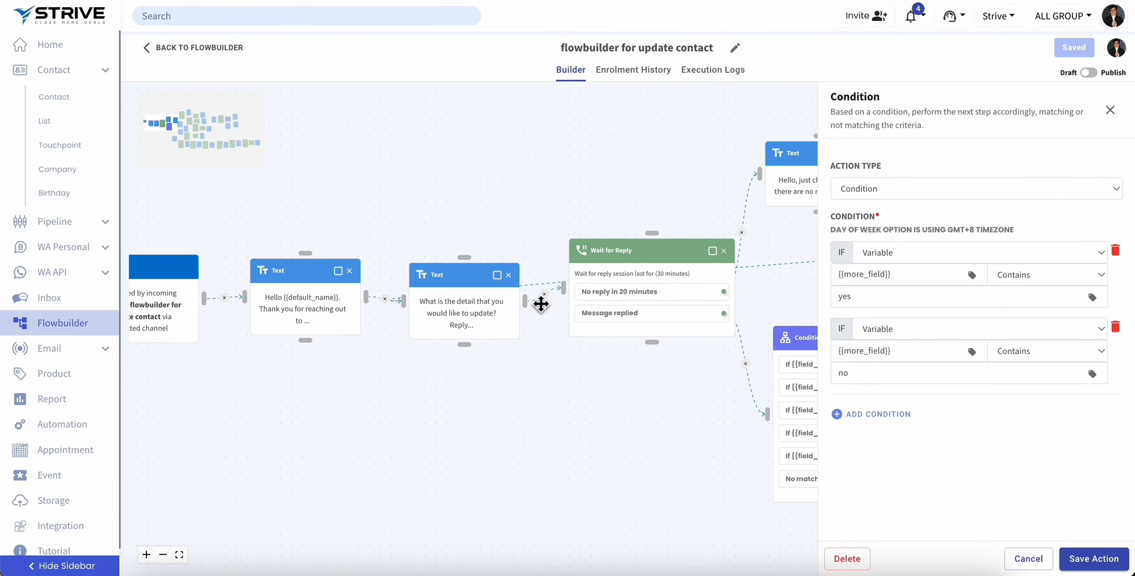
Review the detail-selection message and follow the address branch to the first-row address question and its Wait for Reply step
{"action": "left_click", "coordinate": [459, 318]}
{"action": "left_click_drag", "start_coordinate": [457, 322], "coordinate": [208, 305]}
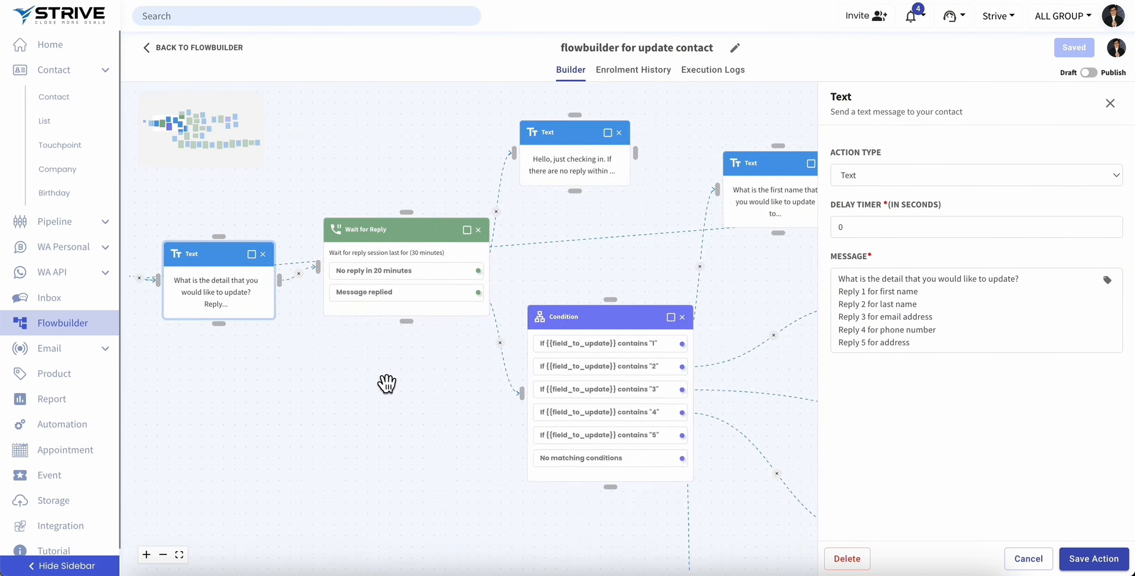
{"action": "left_click_drag", "start_coordinate": [386, 383], "coordinate": [234, 283]}
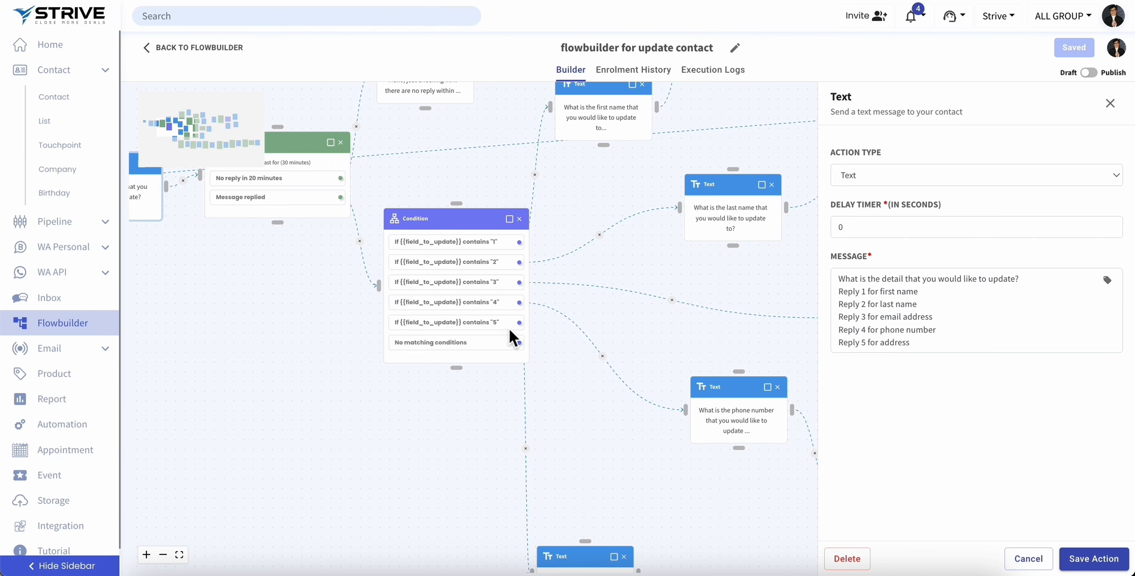
{"action": "scroll", "coordinate": [512, 333], "scroll_direction": "down", "scroll_amount": 6}
{"action": "left_click", "coordinate": [415, 375]}
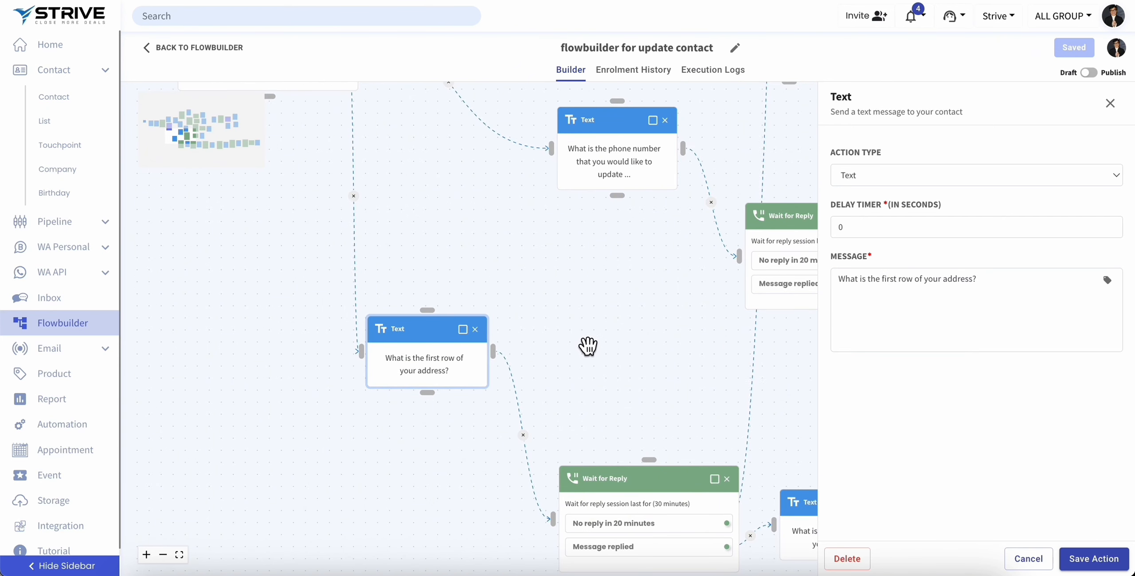
{"action": "left_click_drag", "start_coordinate": [572, 344], "coordinate": [345, 188]}
{"action": "left_click", "coordinate": [383, 312]}
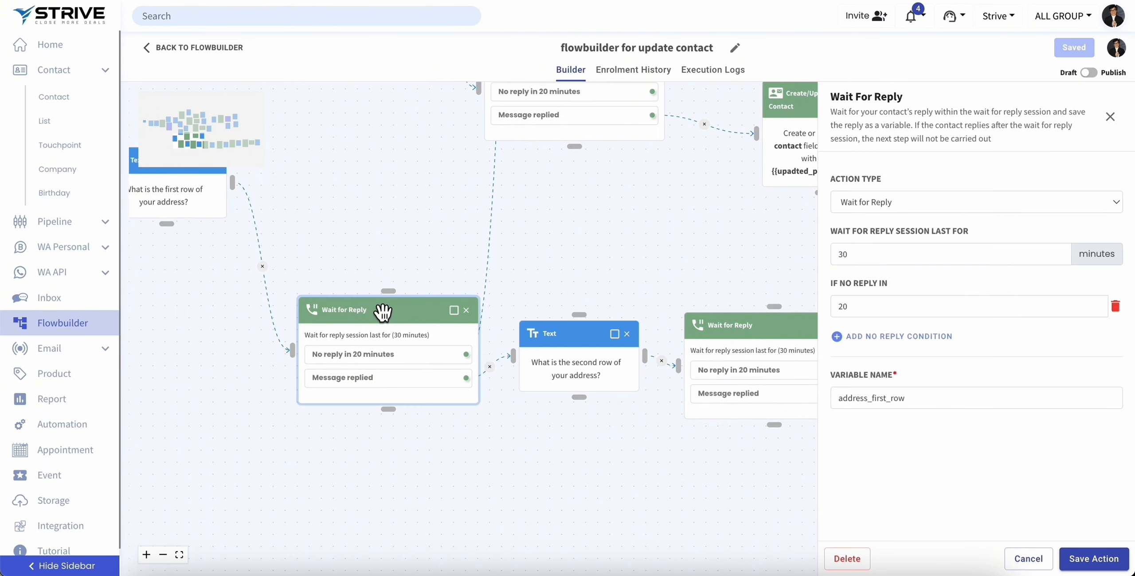
Inspect the second-row address and zip code questions together with their Wait for Reply steps
{"action": "left_click", "coordinate": [603, 357]}
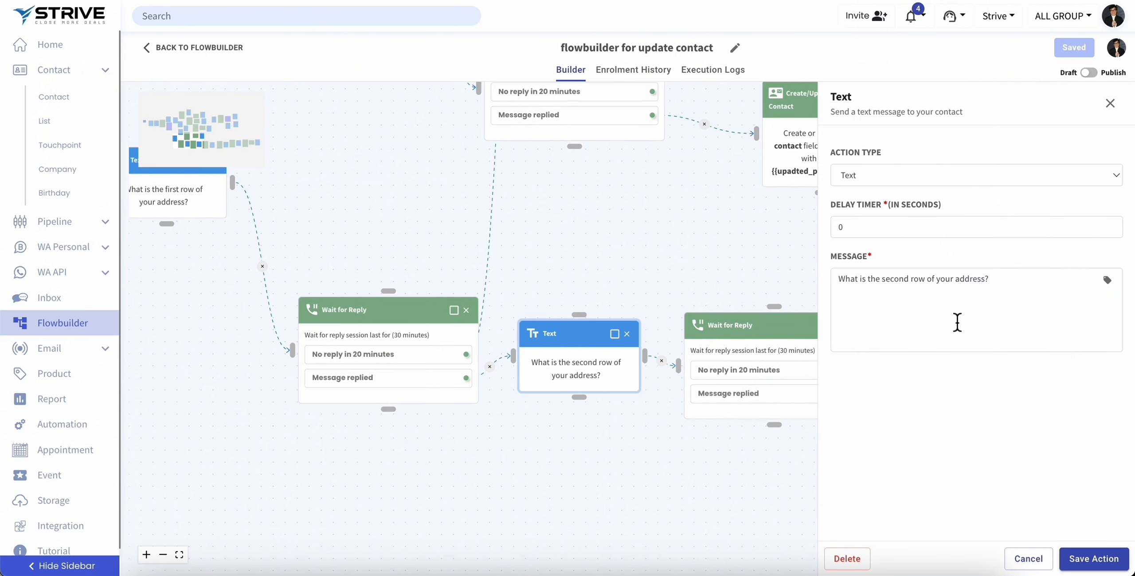
{"action": "left_click_drag", "start_coordinate": [681, 257], "coordinate": [382, 251]}
{"action": "left_click", "coordinate": [553, 337]}
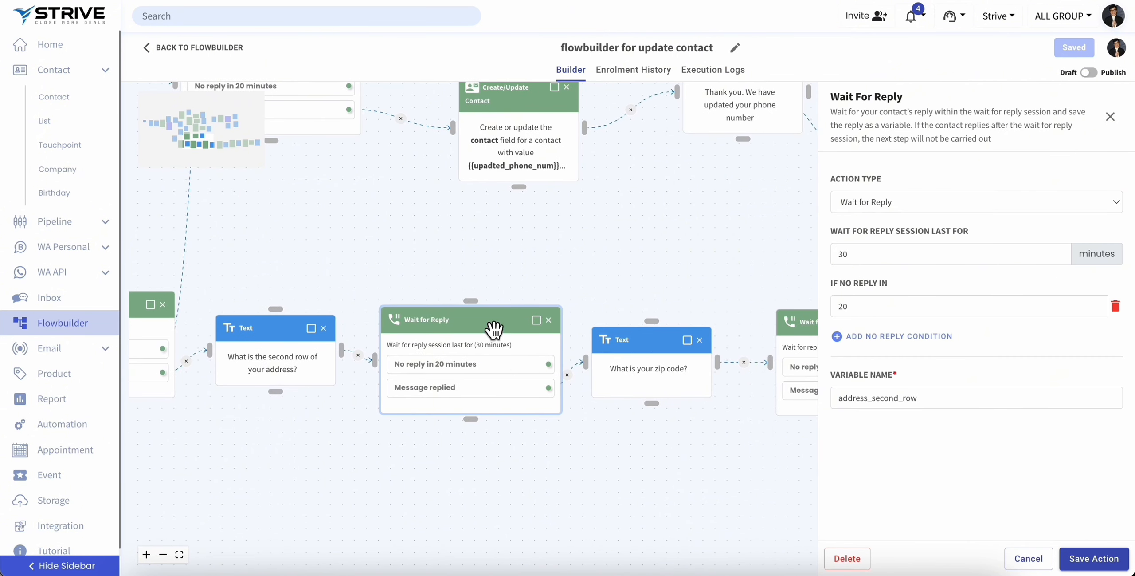
{"action": "left_click", "coordinate": [643, 368]}
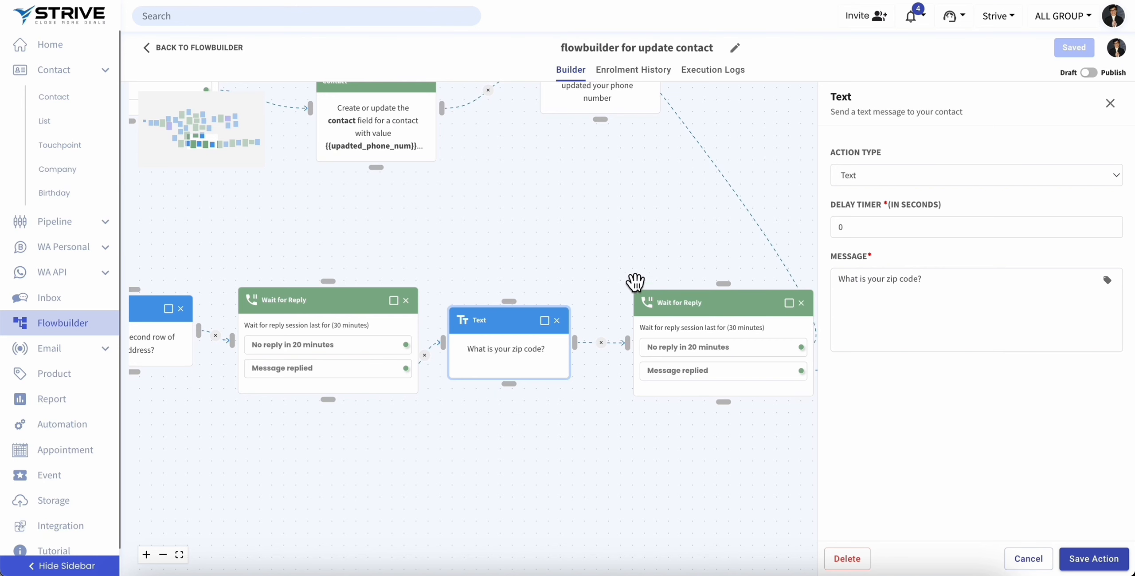
{"action": "left_click_drag", "start_coordinate": [636, 284], "coordinate": [342, 291]}
{"action": "left_click", "coordinate": [391, 299]}
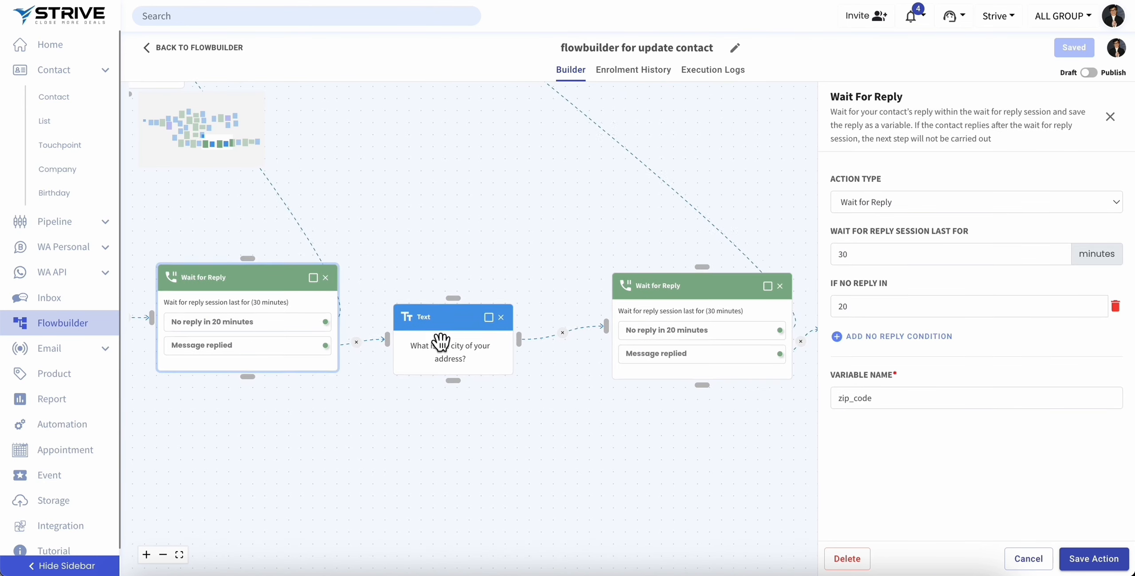
Inspect the city question, its Wait for Reply variable and the state question in the address branch
{"action": "left_click", "coordinate": [438, 337]}
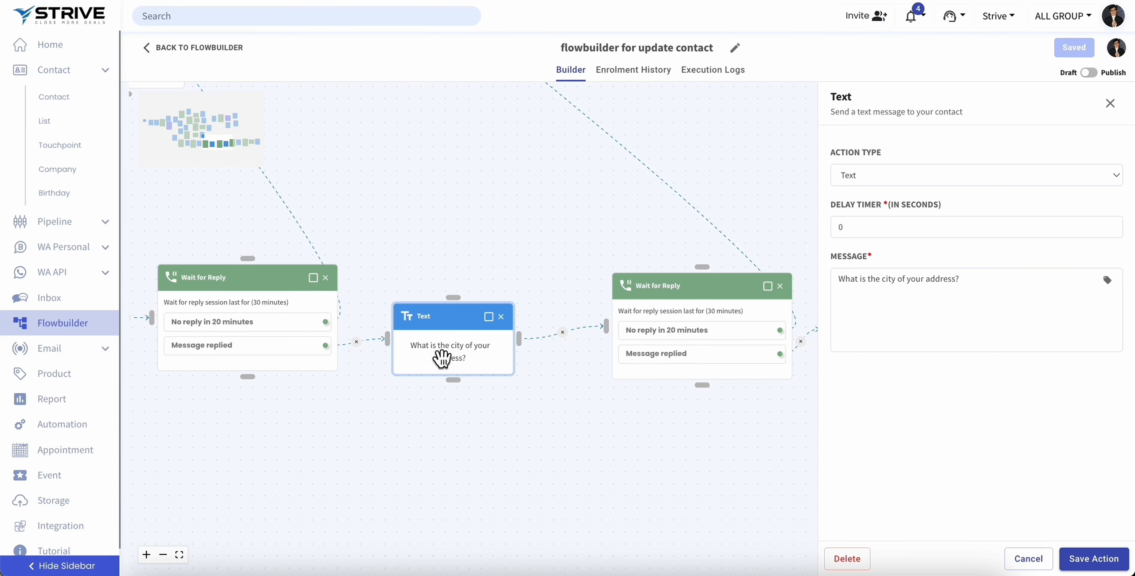
{"action": "left_click_drag", "start_coordinate": [521, 271], "coordinate": [311, 281]}
{"action": "left_click", "coordinate": [440, 361]}
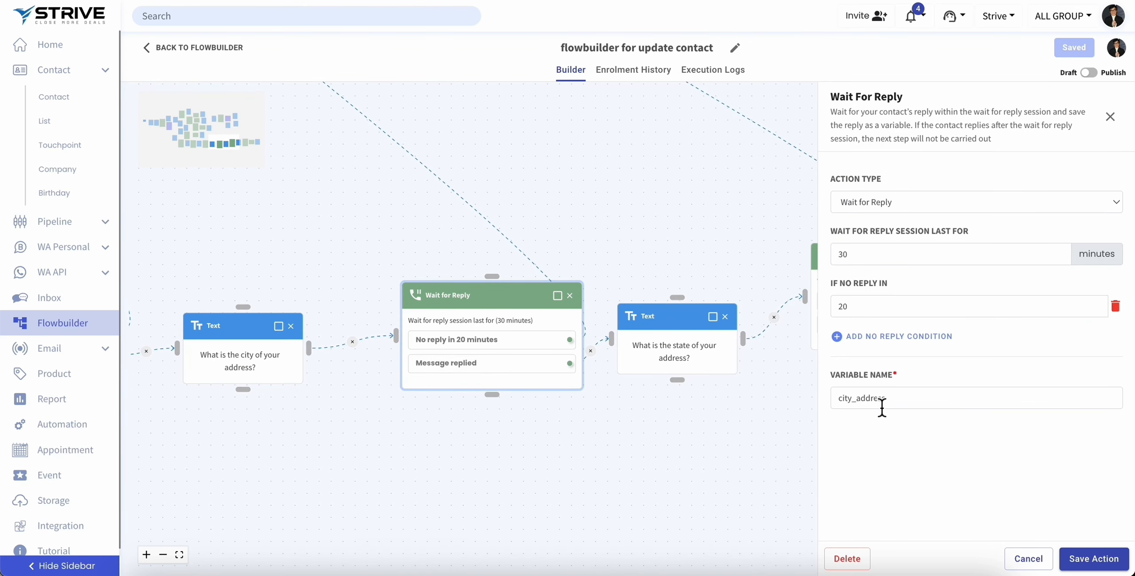
{"action": "left_click_drag", "start_coordinate": [685, 350], "coordinate": [372, 355]}
{"action": "left_click", "coordinate": [368, 357]}
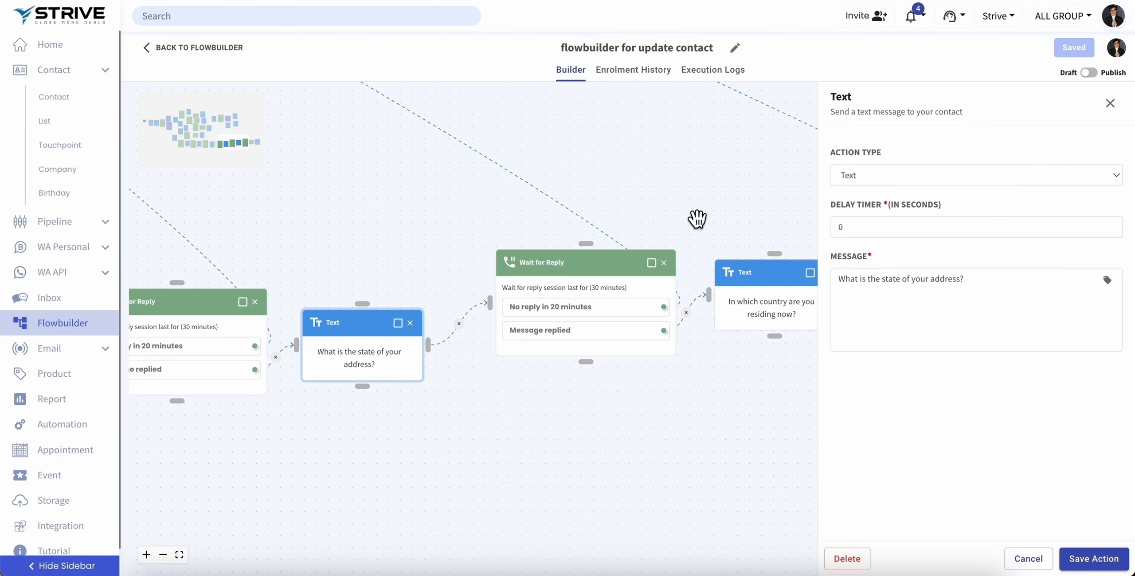
Inspect the country question and the billing field mappings in the address branch's Create/Update Contact step
{"action": "left_click_drag", "start_coordinate": [697, 218], "coordinate": [371, 251]}
{"action": "left_click", "coordinate": [488, 338]}
{"action": "left_click_drag", "start_coordinate": [690, 318], "coordinate": [446, 314]}
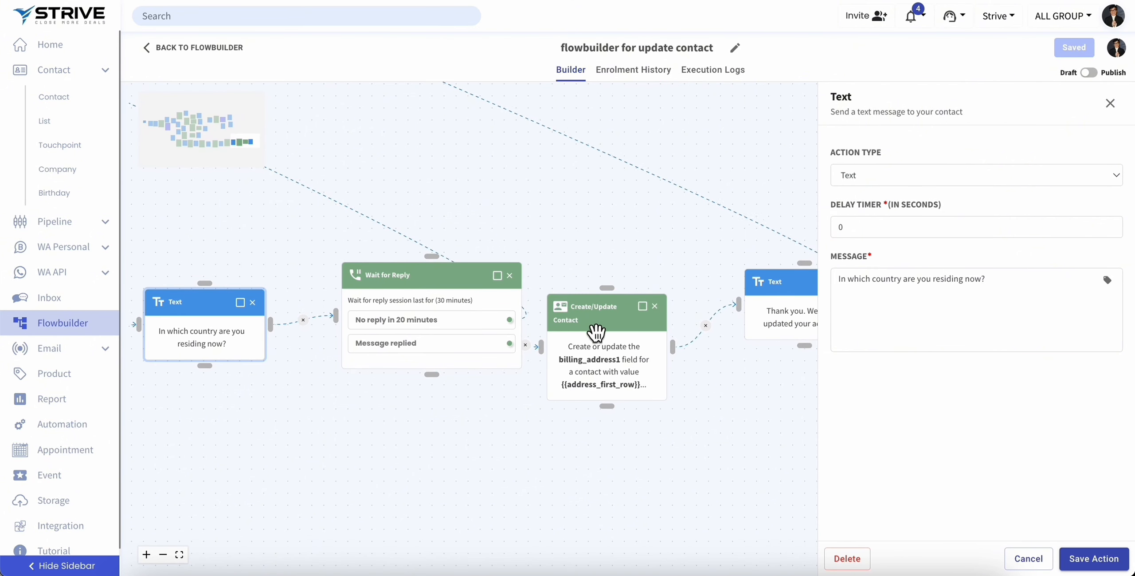
{"action": "left_click", "coordinate": [600, 331]}
{"action": "scroll", "coordinate": [933, 381], "scroll_direction": "down", "scroll_amount": 6}
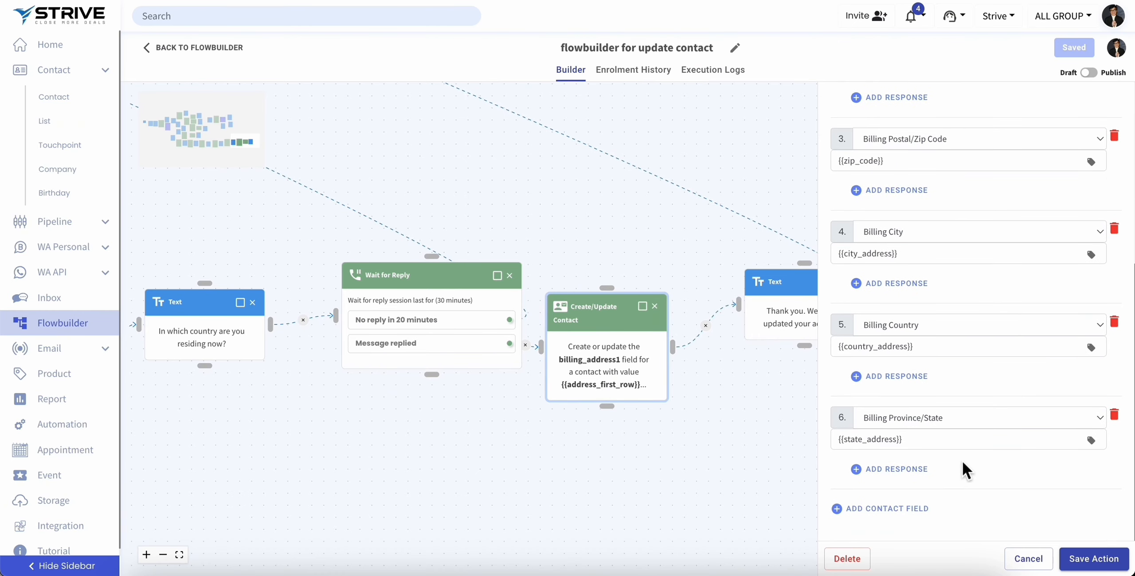
{"action": "scroll", "coordinate": [963, 448], "scroll_direction": "up", "scroll_amount": 1}
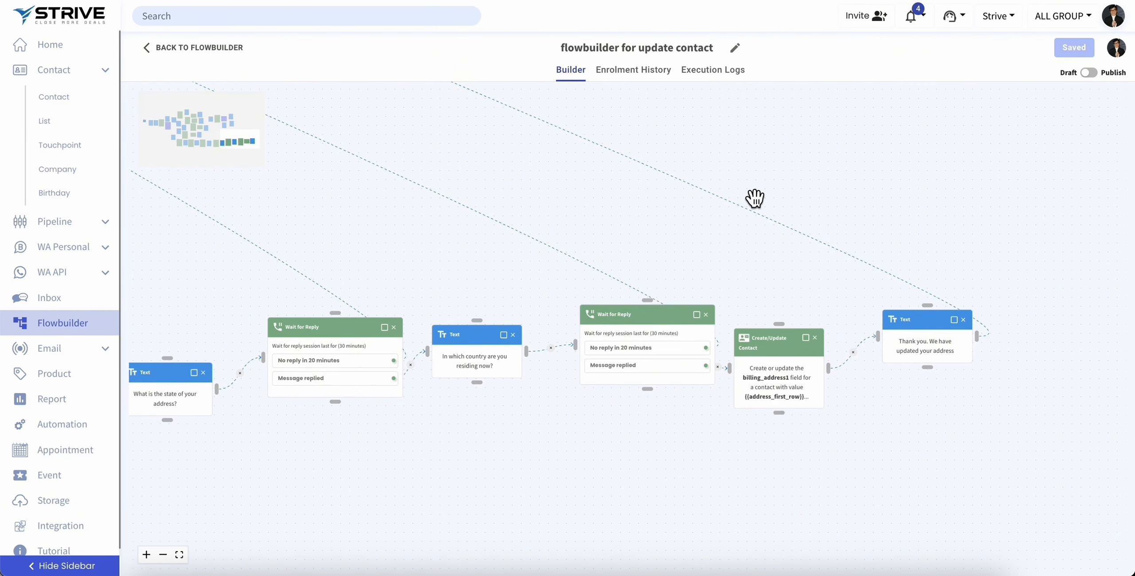